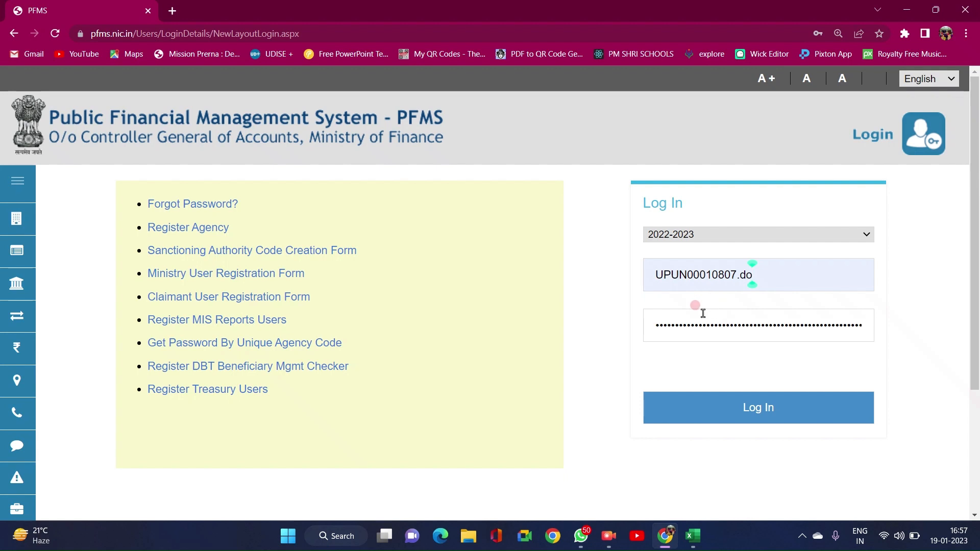
- Sign in to the PFMS agency account for financial year 2022-2023 with the agency's credentials
{"action": "left_click", "coordinate": [713, 395]}
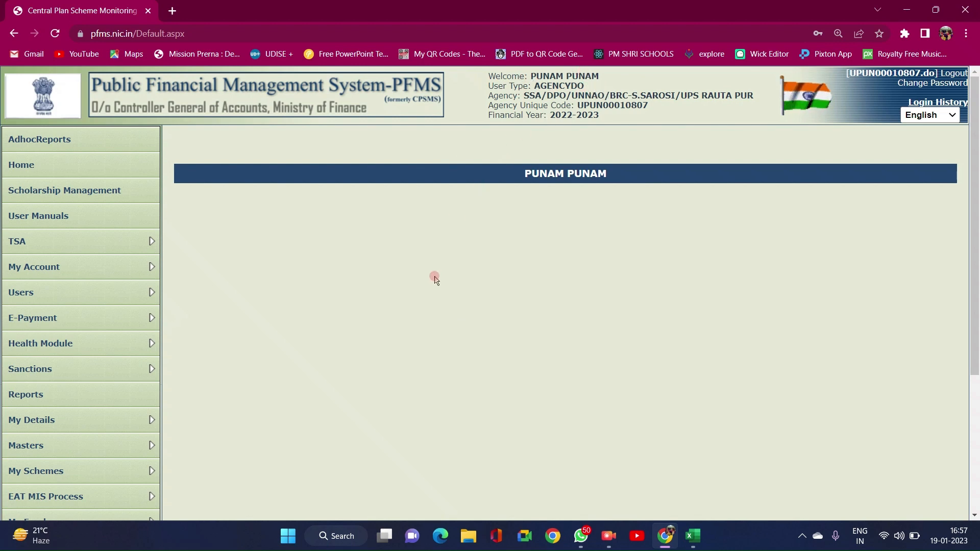
- Navigate Masters > Vendors > Manage in the left menu to reach the Manage Vendor page
{"action": "scroll", "coordinate": [434, 278], "scroll_direction": "down", "scroll_amount": 4}
{"action": "scroll", "coordinate": [434, 278], "scroll_direction": "up", "scroll_amount": 3}
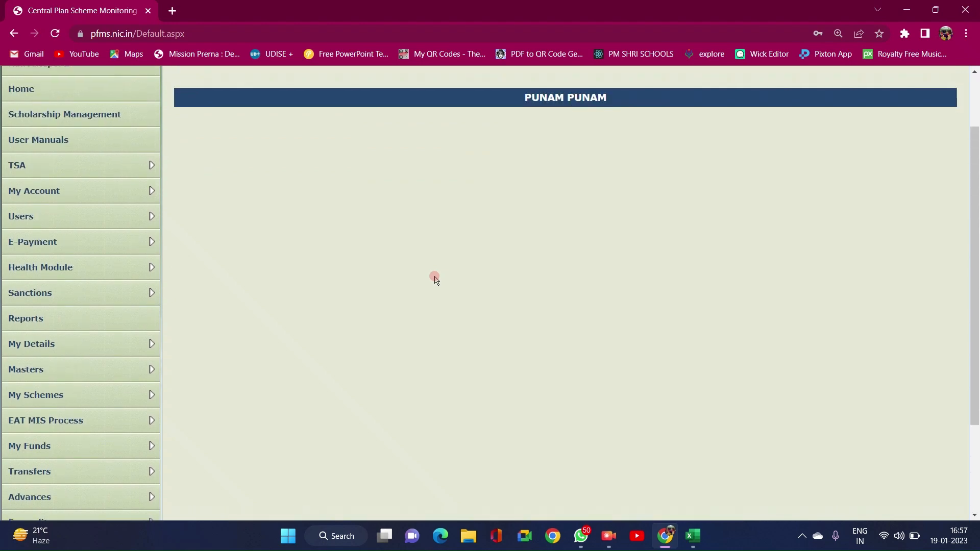
{"action": "scroll", "coordinate": [434, 278], "scroll_direction": "up", "scroll_amount": 2}
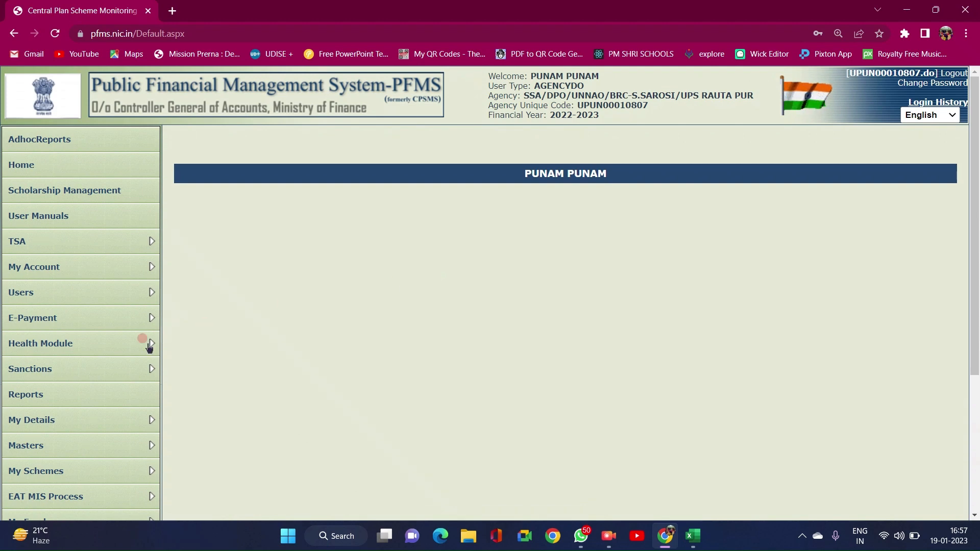
{"action": "mouse_move", "coordinate": [133, 337]}
{"action": "scroll", "coordinate": [133, 337], "scroll_direction": "down", "scroll_amount": 3}
{"action": "scroll", "coordinate": [117, 342], "scroll_direction": "down", "scroll_amount": 1}
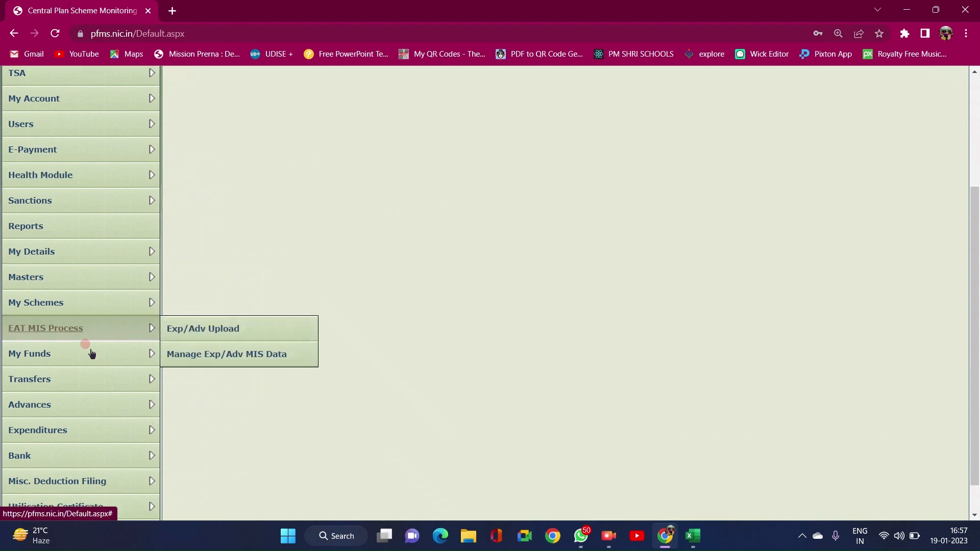
{"action": "mouse_move", "coordinate": [84, 281]}
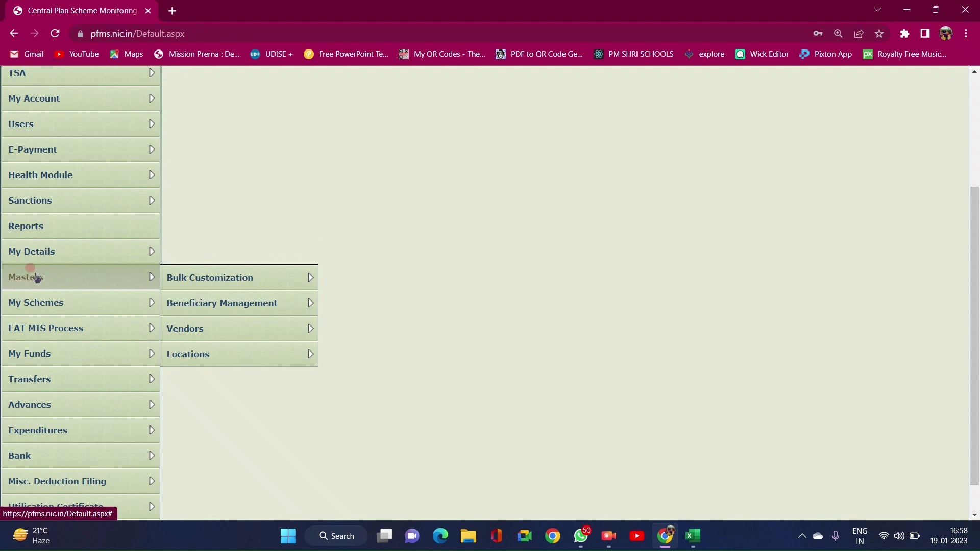
{"action": "mouse_move", "coordinate": [206, 298]}
{"action": "mouse_move", "coordinate": [205, 332]}
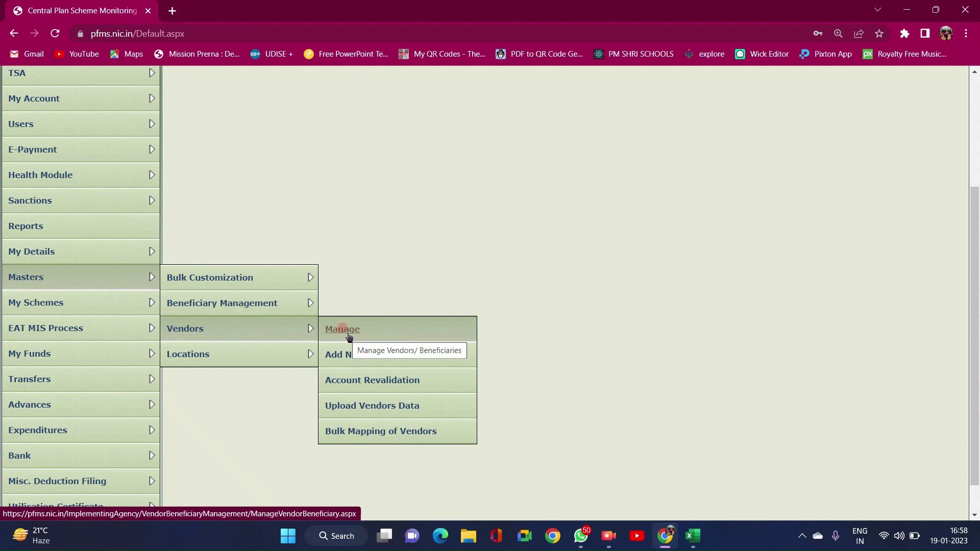
{"action": "left_click", "coordinate": [349, 335]}
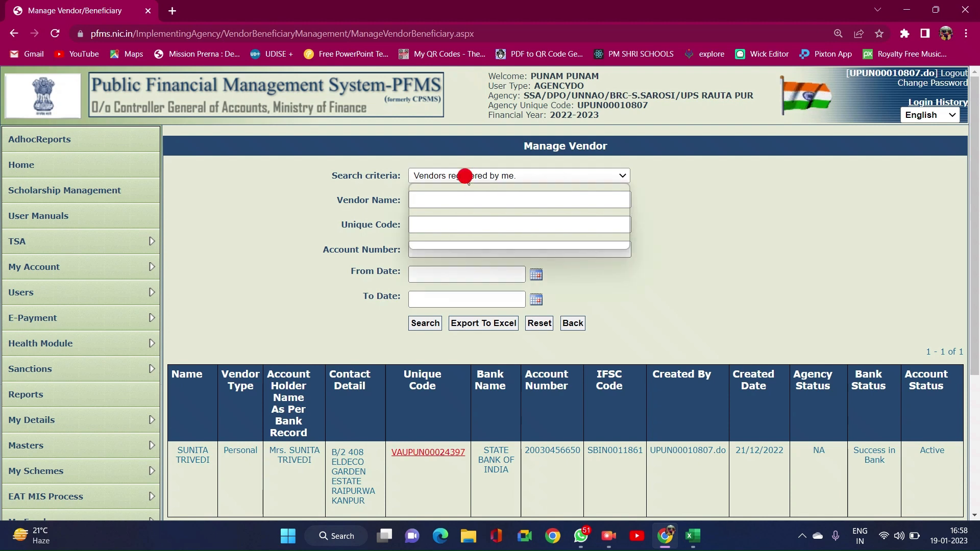
- Search vendors with criteria 'Vendors not mapped with me.' by the vendor's unique code
{"action": "left_click", "coordinate": [466, 176]}
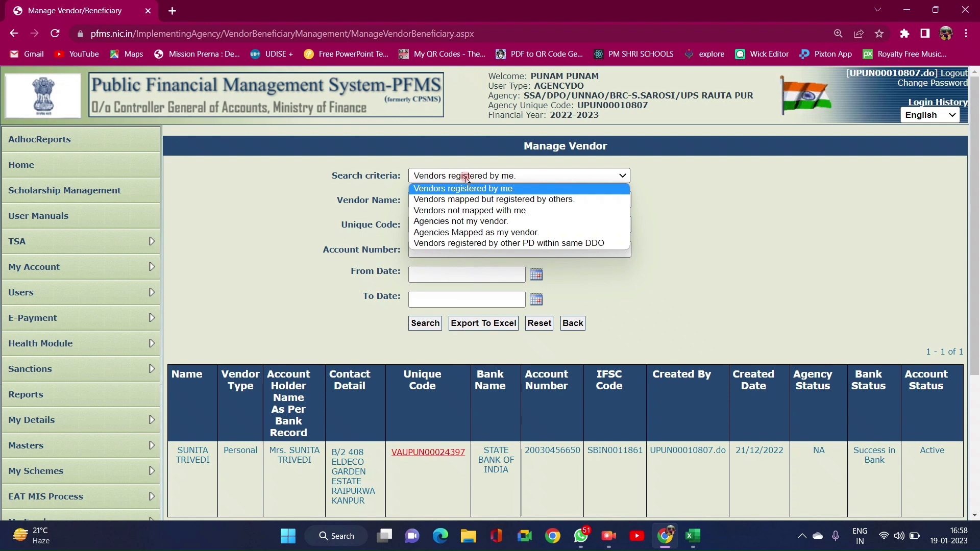
{"action": "left_click", "coordinate": [445, 211]}
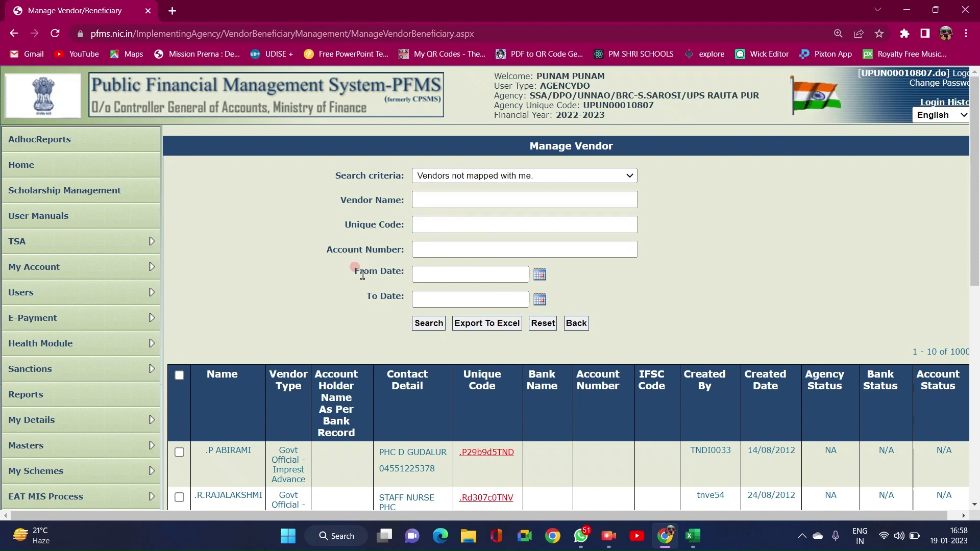
{"action": "left_click", "coordinate": [435, 226]}
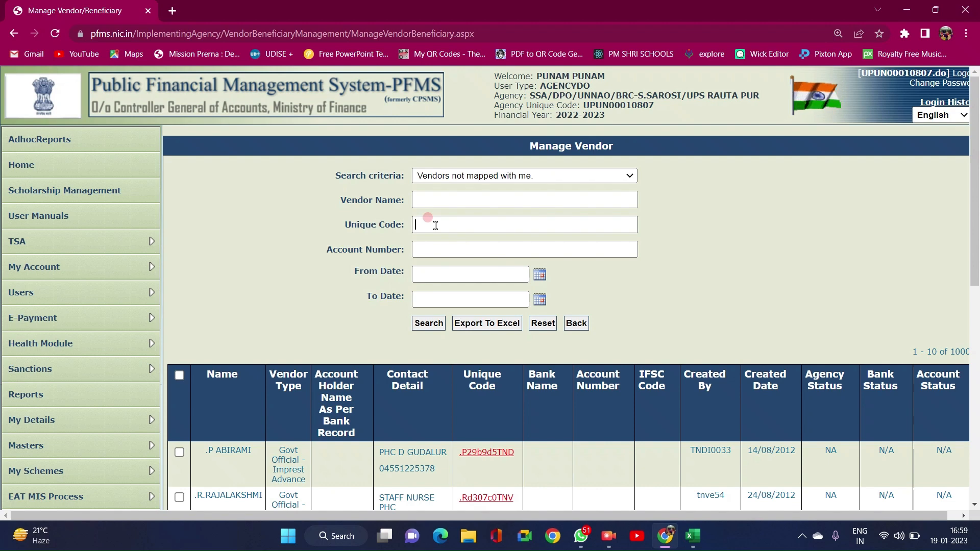
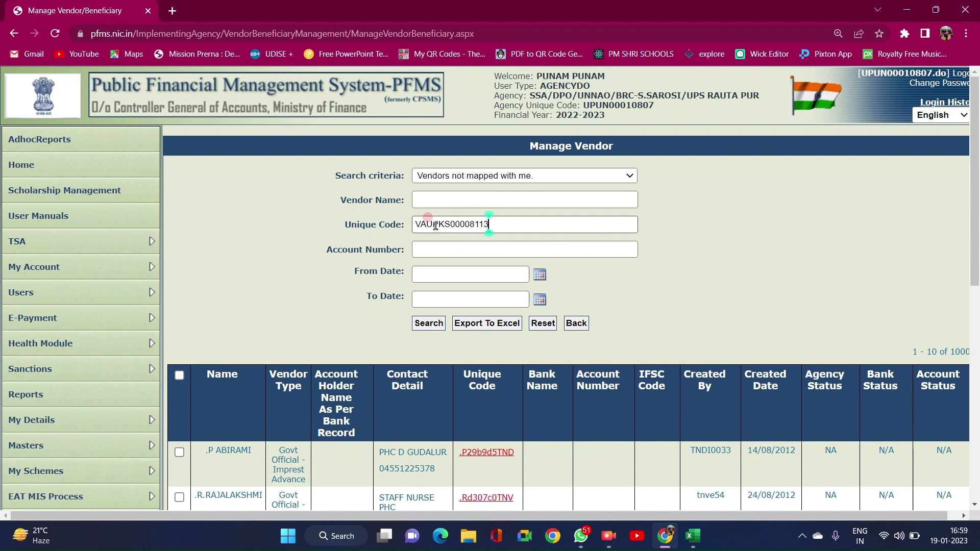
{"action": "left_click", "coordinate": [427, 323]}
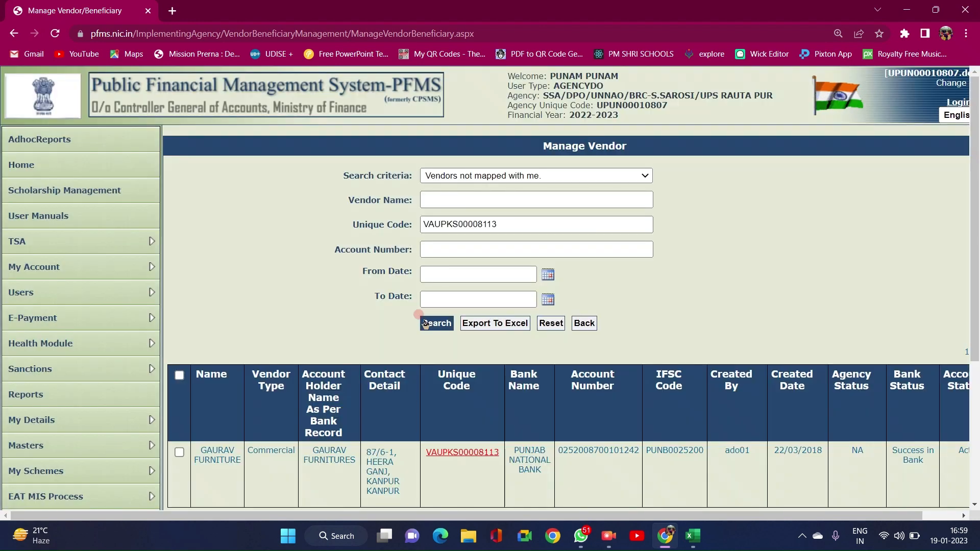
- Tick the GAURAV FURNITURE row and map that vendor to the agency
{"action": "scroll", "coordinate": [427, 323], "scroll_direction": "down", "scroll_amount": 2}
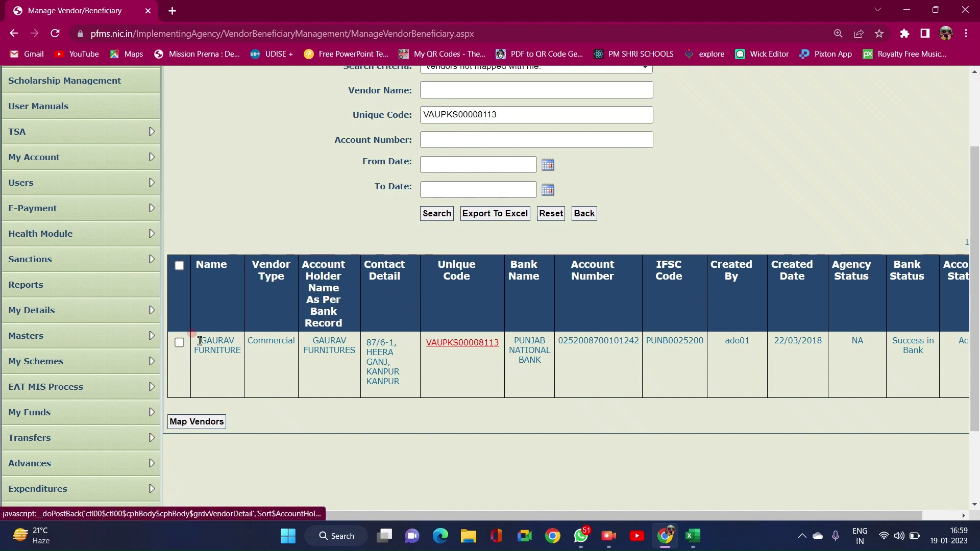
{"action": "left_click", "coordinate": [179, 344]}
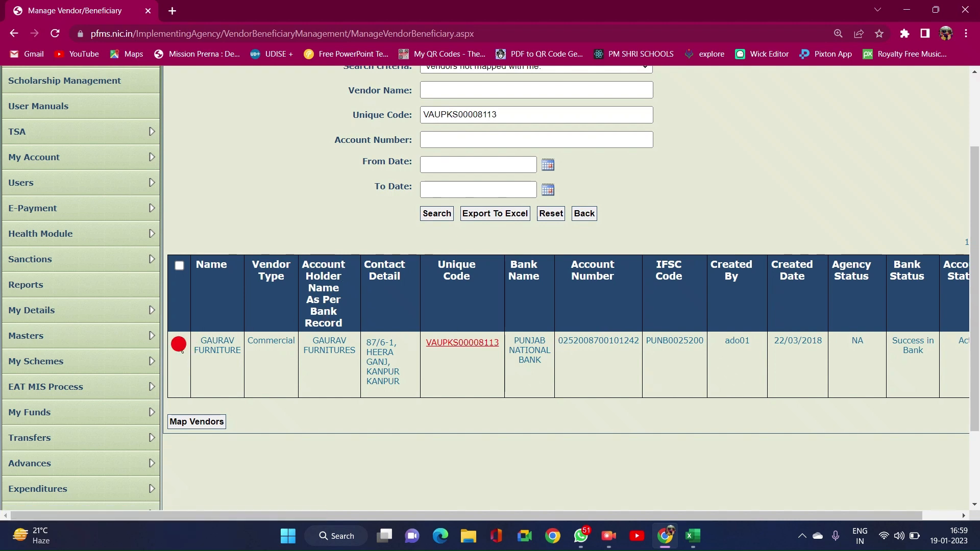
{"action": "left_click", "coordinate": [195, 422]}
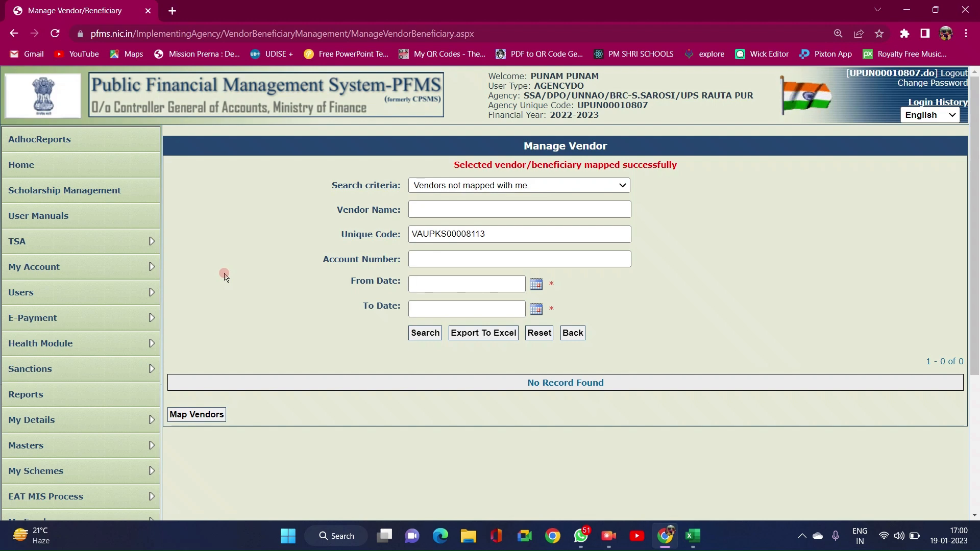
- Go to Expenditures > Add New to open a blank Create Expenditure Details form
{"action": "scroll", "coordinate": [30, 352], "scroll_direction": "down", "scroll_amount": 1}
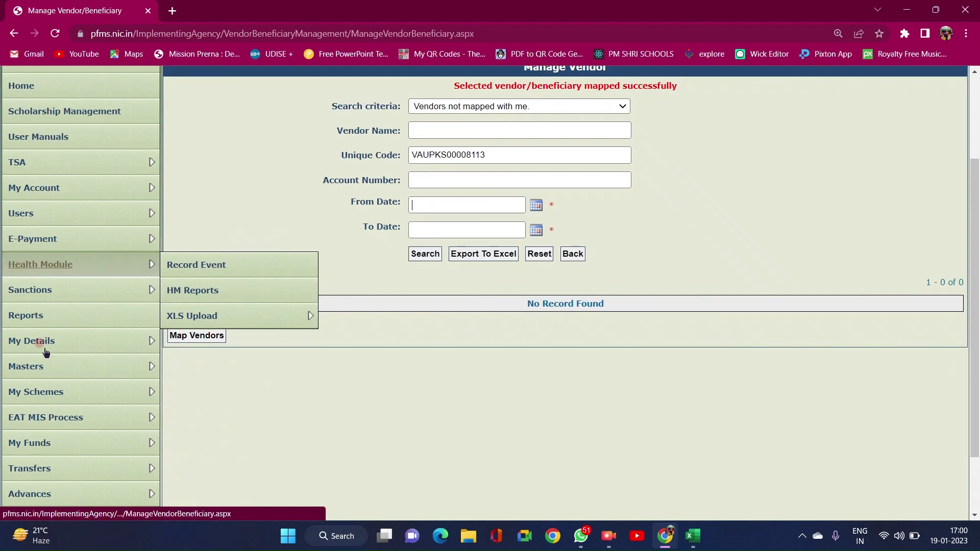
{"action": "scroll", "coordinate": [45, 352], "scroll_direction": "down", "scroll_amount": 2}
{"action": "mouse_move", "coordinate": [45, 395]}
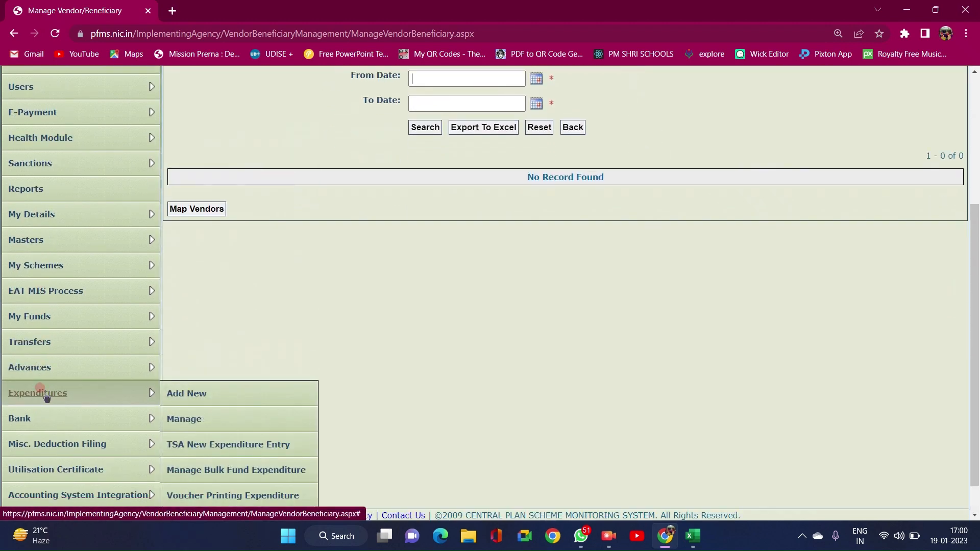
{"action": "left_click", "coordinate": [185, 401]}
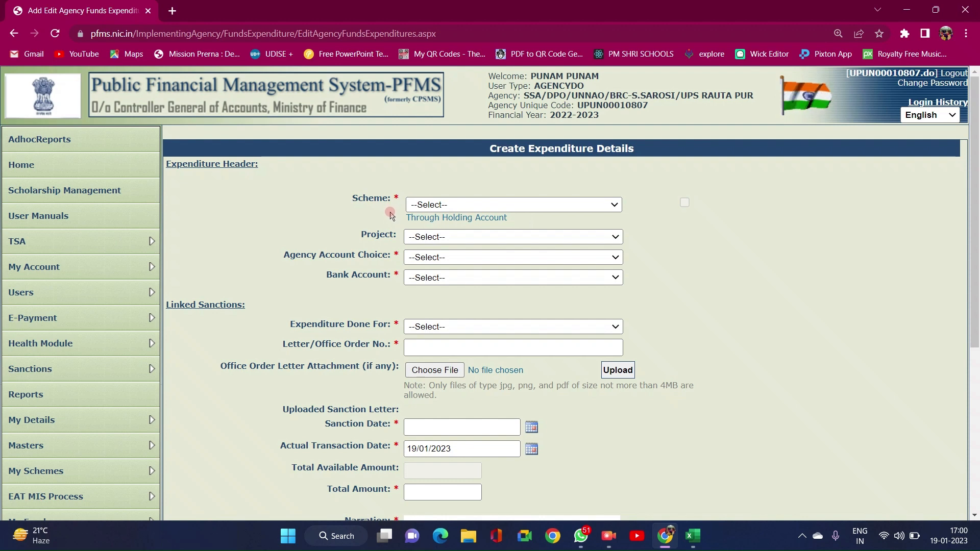
- Choose scheme UP113 - Samgra Shiksha and set Expenditure Done For to Vendors
{"action": "left_click", "coordinate": [449, 204]}
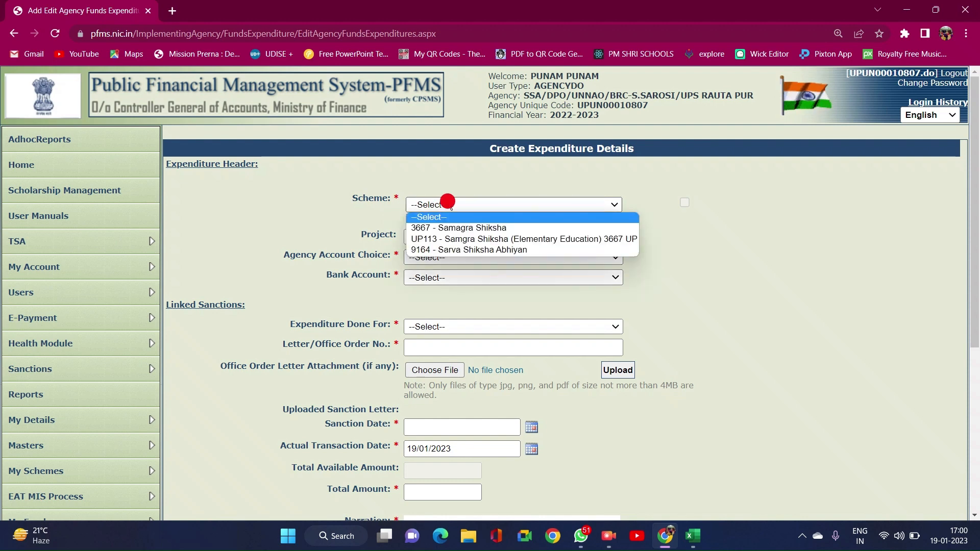
{"action": "left_click", "coordinate": [447, 244]}
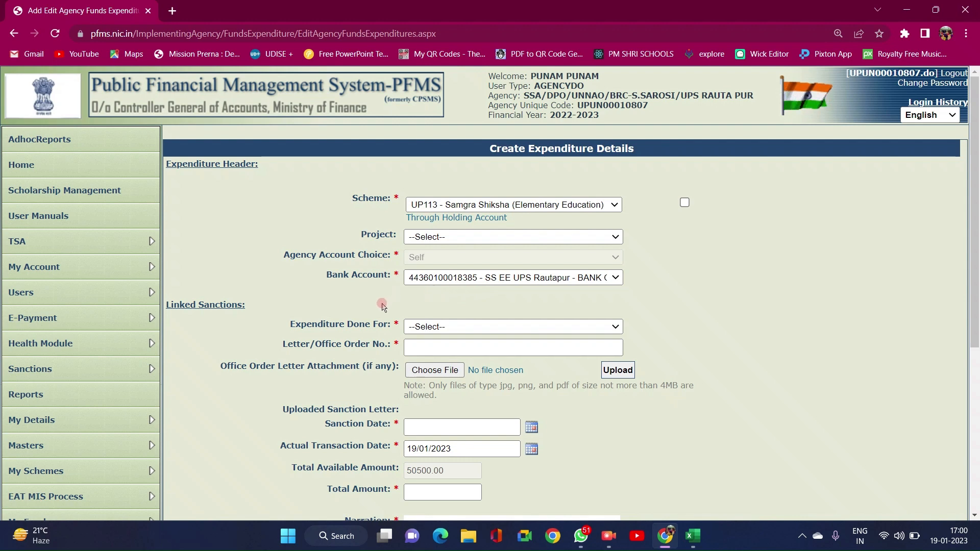
{"action": "left_click", "coordinate": [435, 326]}
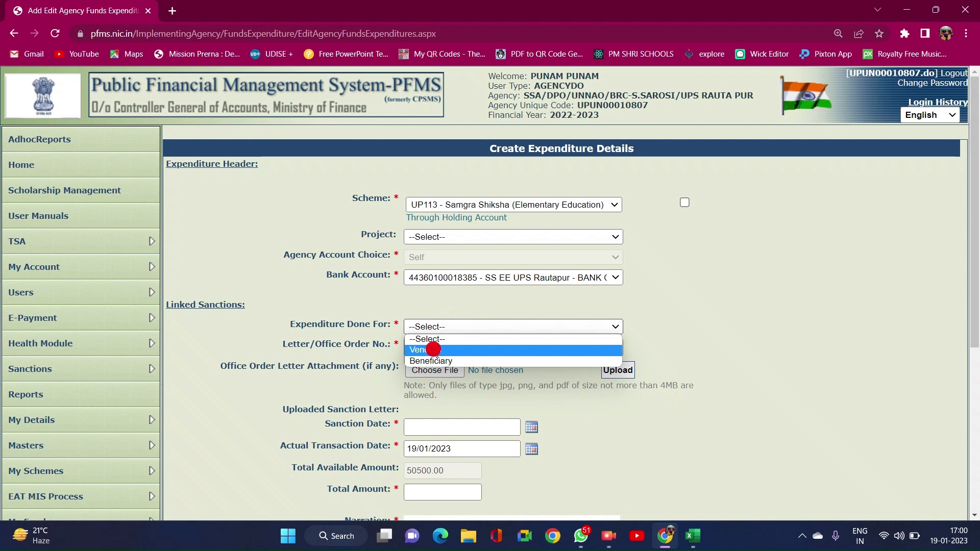
{"action": "left_click", "coordinate": [433, 350]}
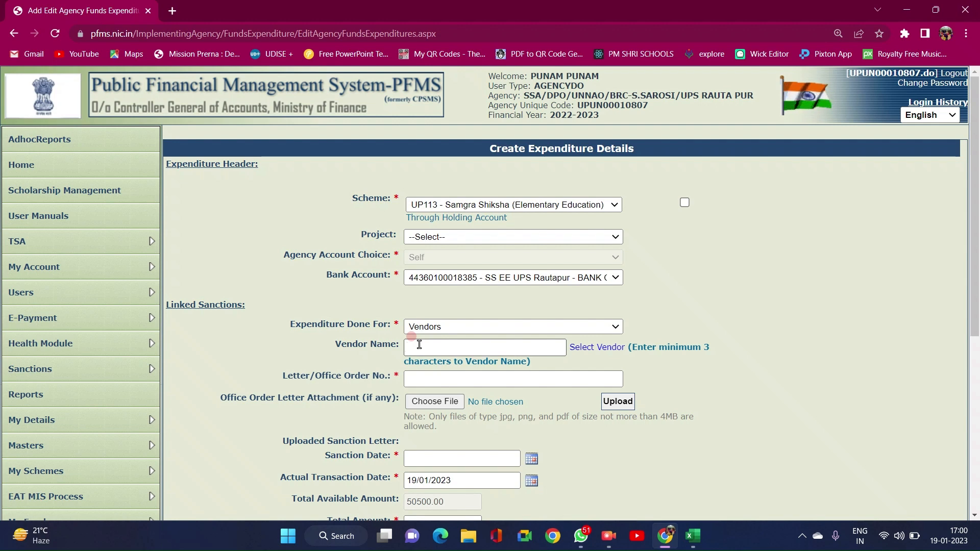
{"action": "left_click", "coordinate": [419, 344]}
- Pick GAURAV FURNITURE as vendor and enter letter/office order number UPSRAUTAPUR/2022-23/01
{"action": "left_click", "coordinate": [601, 348]}
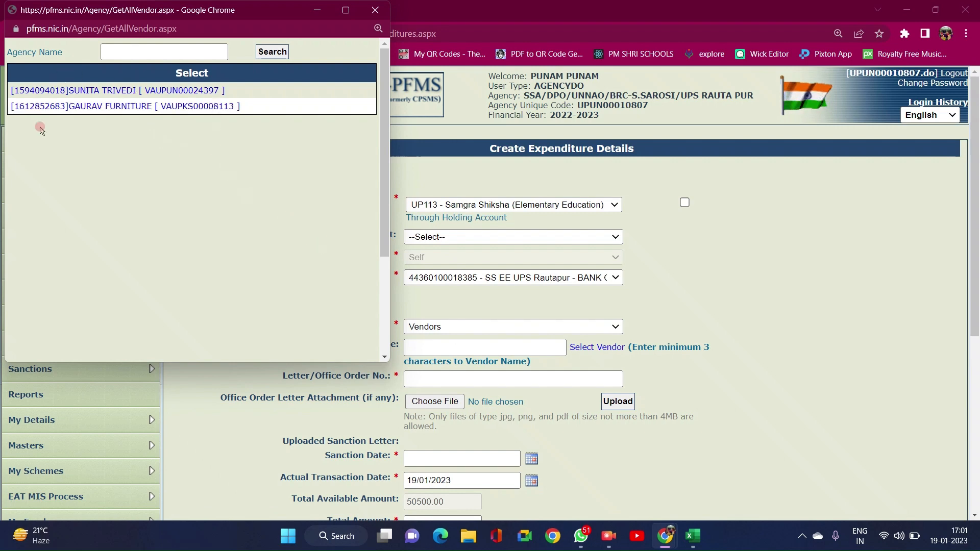
{"action": "left_click", "coordinate": [112, 108]}
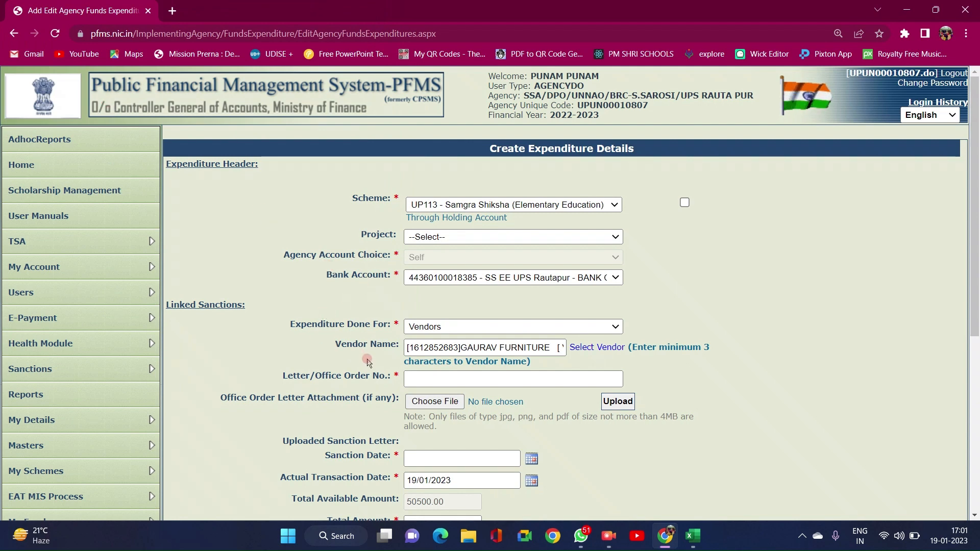
{"action": "left_click", "coordinate": [426, 380]}
{"action": "left_click", "coordinate": [427, 382]}
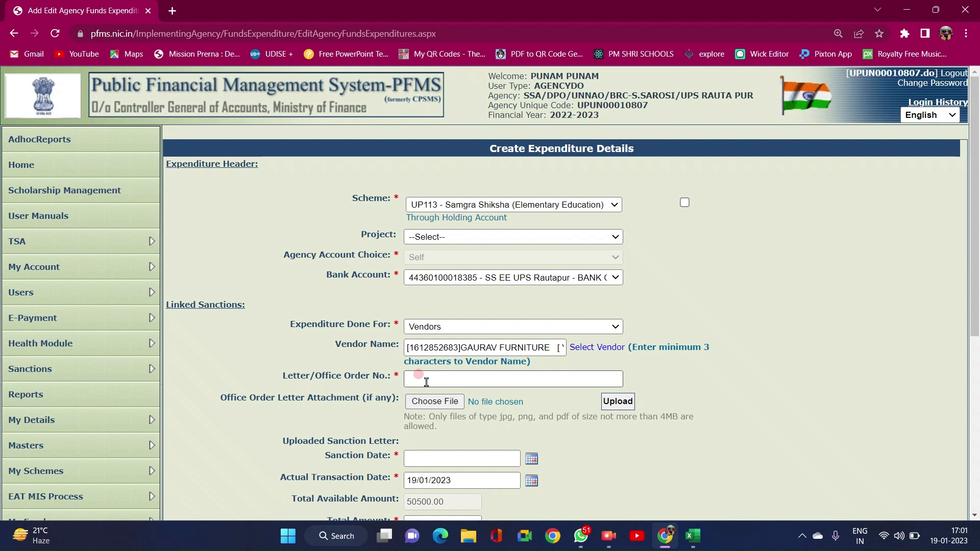
{"action": "type", "text": "UPS"}
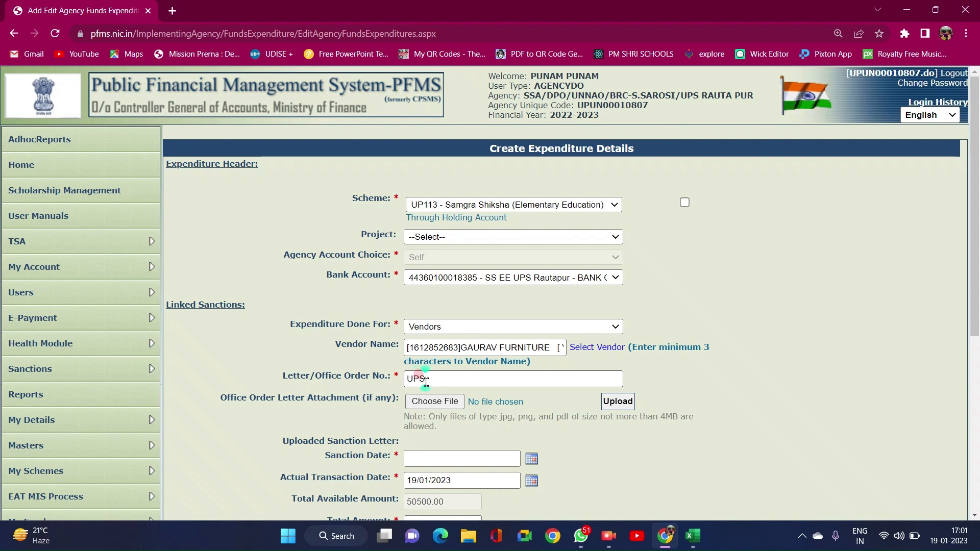
{"action": "type", "text": "RAUTAPUR"}
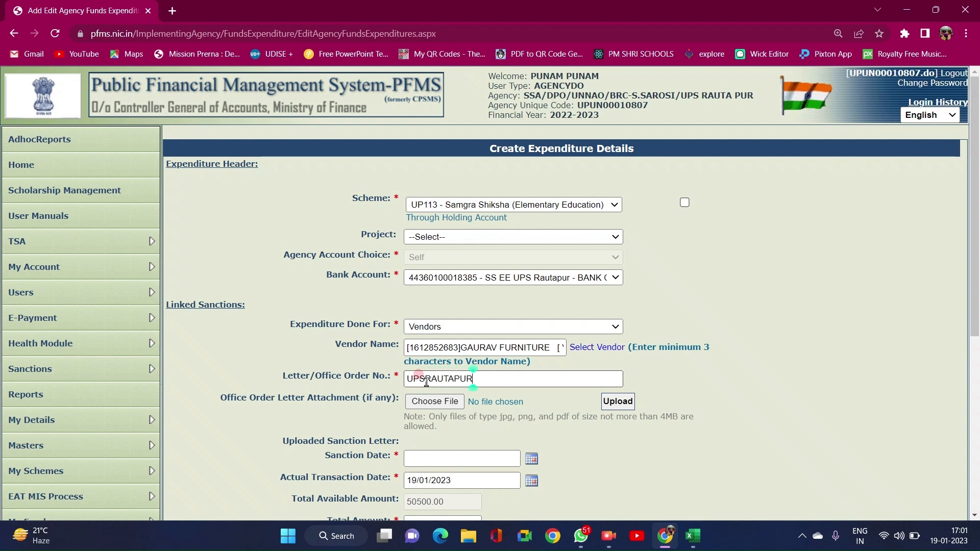
{"action": "type", "text": "/2"}
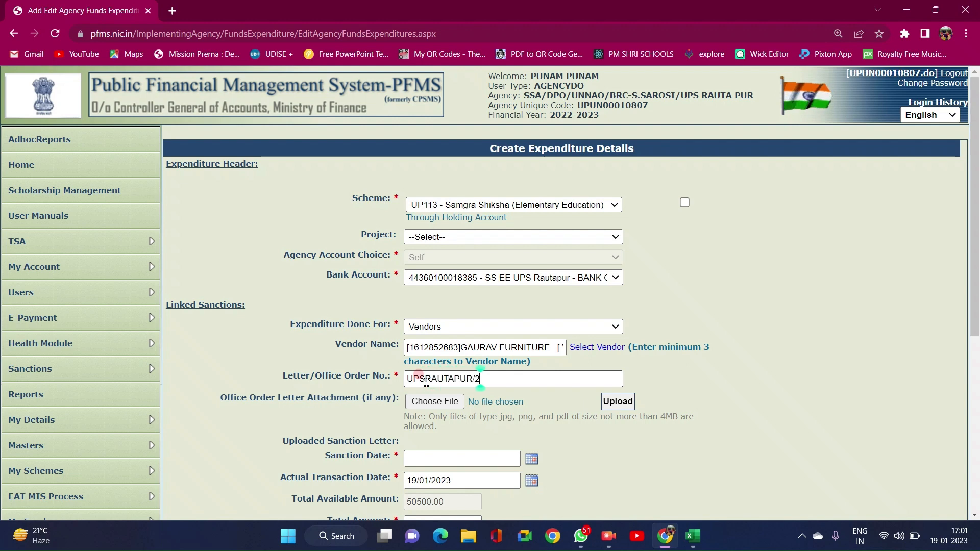
{"action": "type", "text": "022-23"}
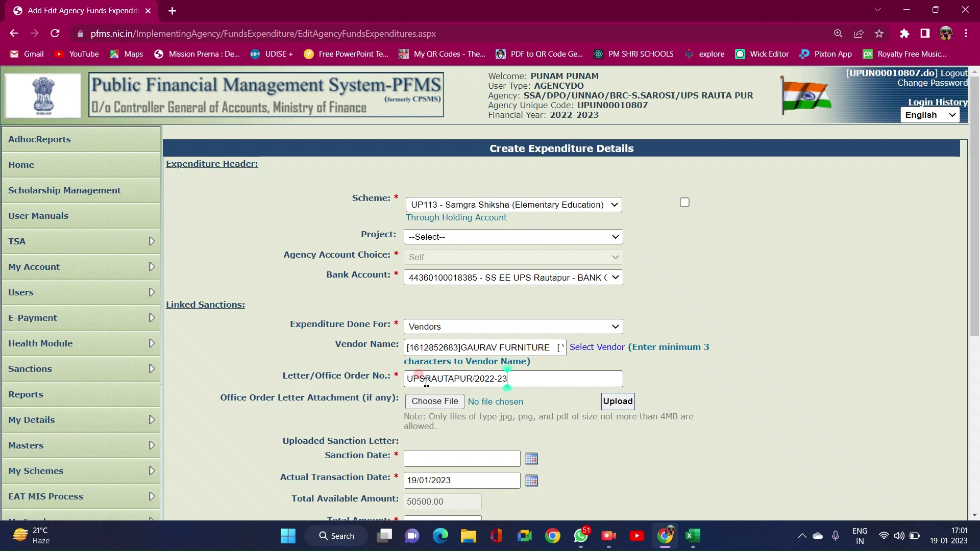
{"action": "type", "text": "/01"}
{"action": "scroll", "coordinate": [426, 383], "scroll_direction": "down", "scroll_amount": 3}
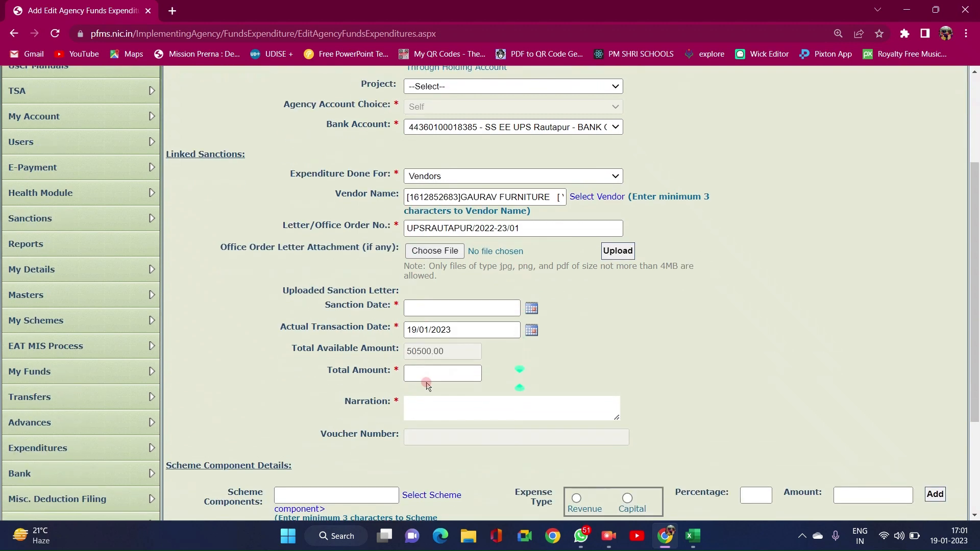
- Set the sanction date to 19/01/2023 and the total amount to 37524
{"action": "left_click", "coordinate": [530, 309]}
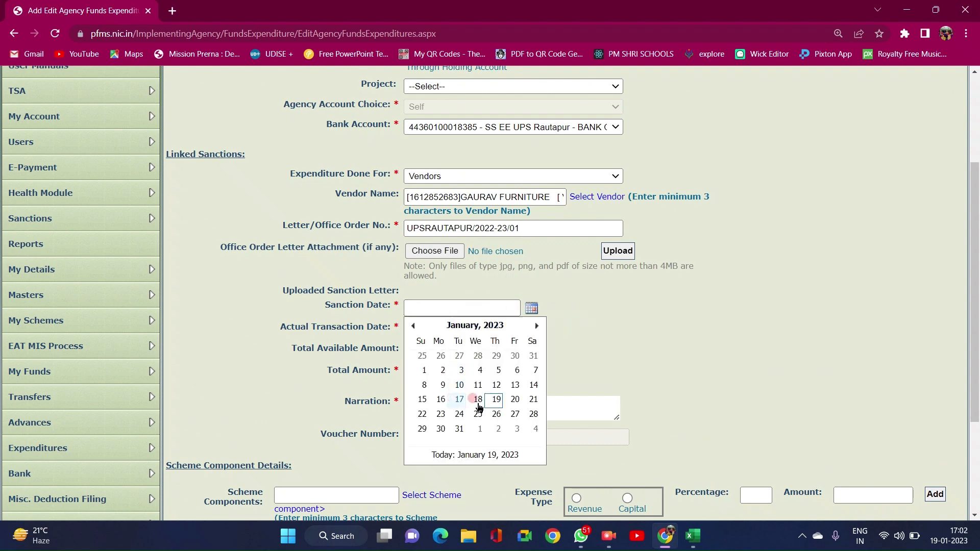
{"action": "left_click", "coordinate": [495, 401]}
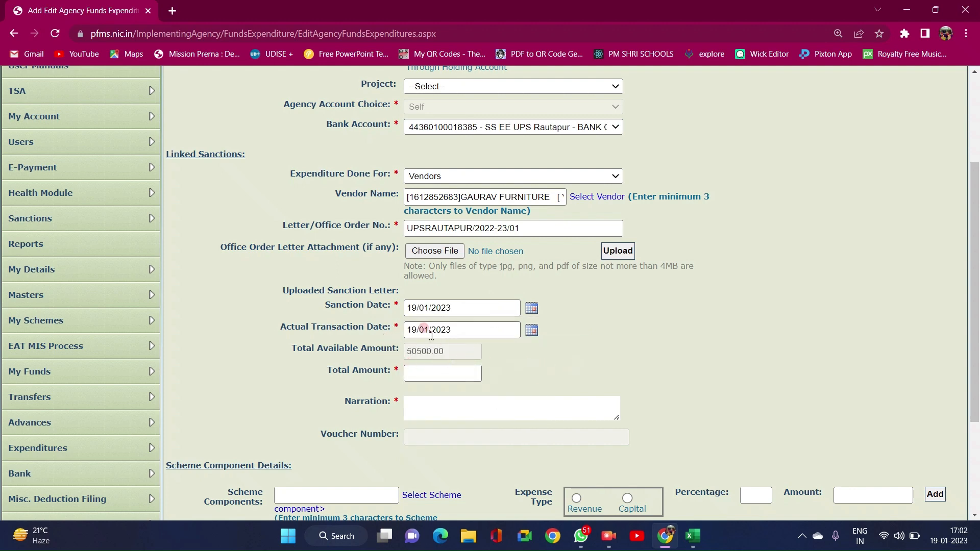
{"action": "left_click", "coordinate": [411, 367]}
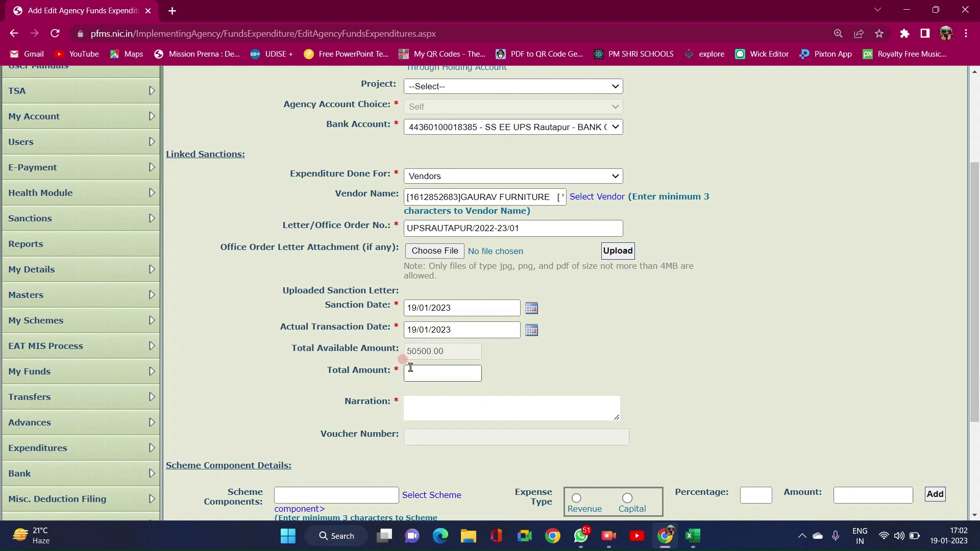
{"action": "left_click", "coordinate": [440, 375]}
{"action": "left_click", "coordinate": [440, 375]}
{"action": "type", "text": "37524"}
- Write the narration SCHOOL FURNITURE
{"action": "left_click", "coordinate": [491, 403]}
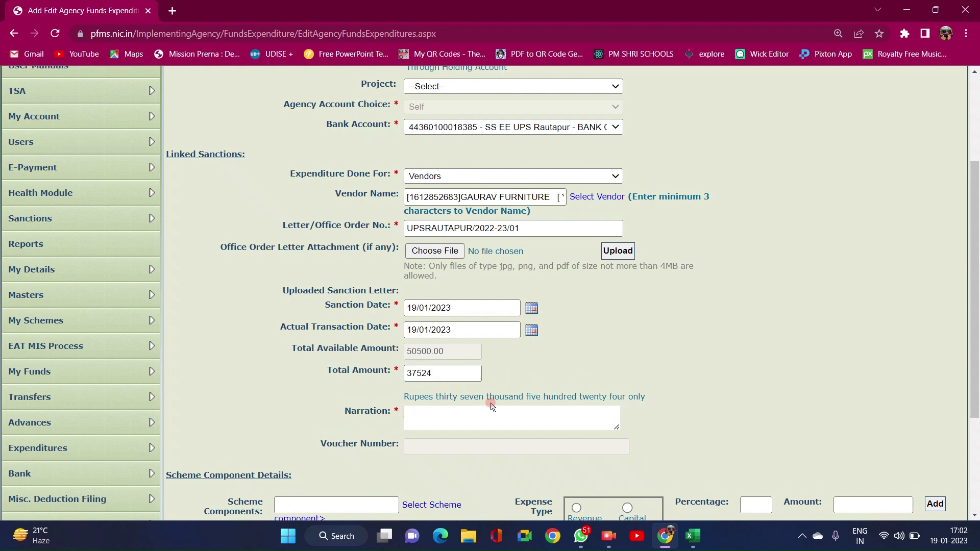
{"action": "type", "text": "FURNITURE"}
{"action": "key", "text": "Left"}
{"action": "key", "text": "Left"}
{"action": "key", "text": "Left"}
{"action": "key", "text": "Left"}
{"action": "key", "text": "Left"}
{"action": "key", "text": "Left"}
{"action": "key", "text": "Left"}
{"action": "key", "text": "Left"}
{"action": "key", "text": "Left"}
{"action": "key", "text": "Left"}
{"action": "key", "text": "Left"}
{"action": "type", "text": "SCHOOL"}
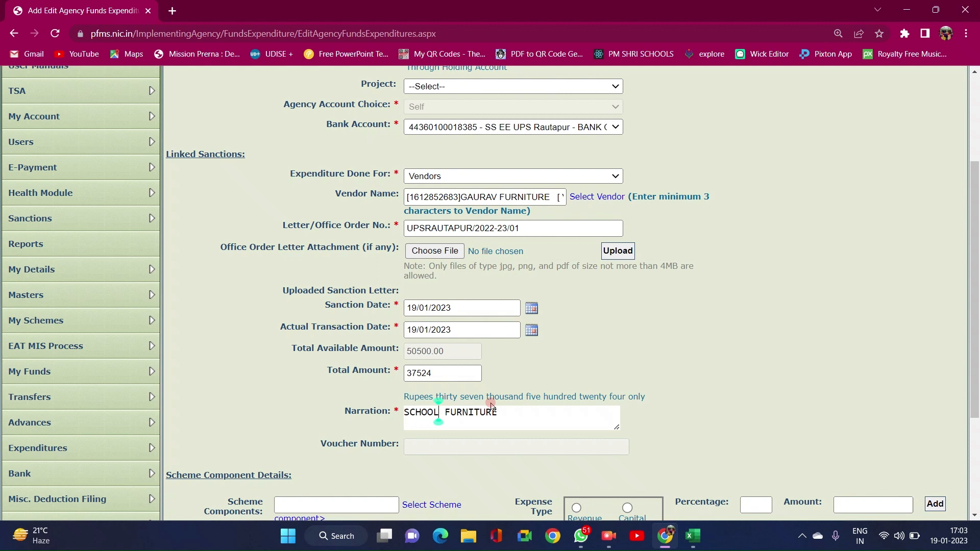
{"action": "scroll", "coordinate": [560, 407], "scroll_direction": "down", "scroll_amount": 3}
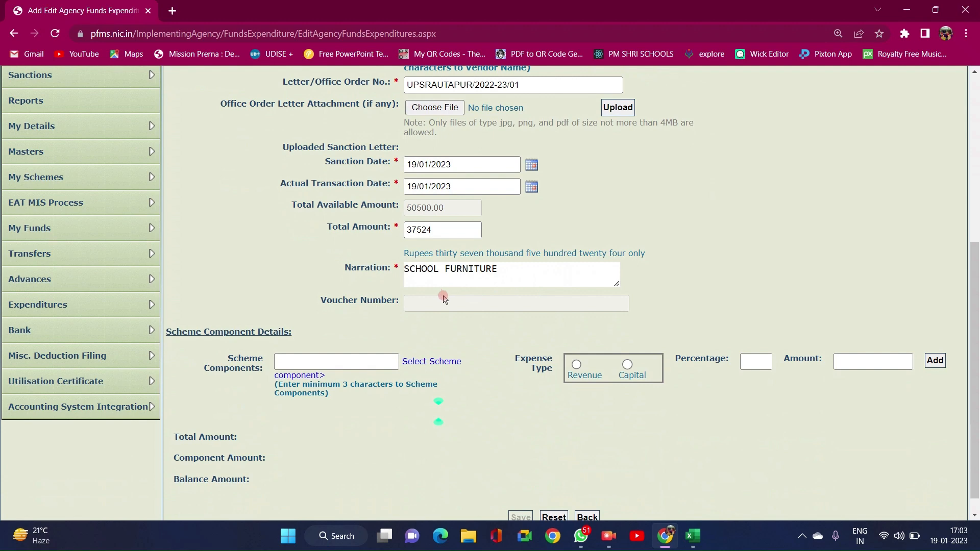
- Search 'composite SCHOOL grant' and choose [F.01.18] Composite School Grant (Elementary) as scheme component
{"action": "left_click", "coordinate": [457, 324]}
{"action": "left_click", "coordinate": [434, 362]}
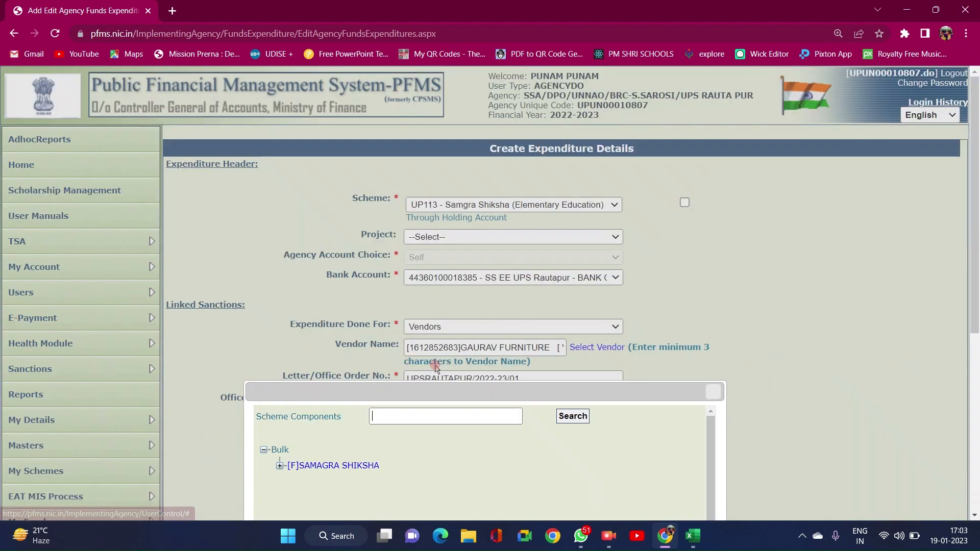
{"action": "scroll", "coordinate": [436, 368], "scroll_direction": "down", "scroll_amount": 5}
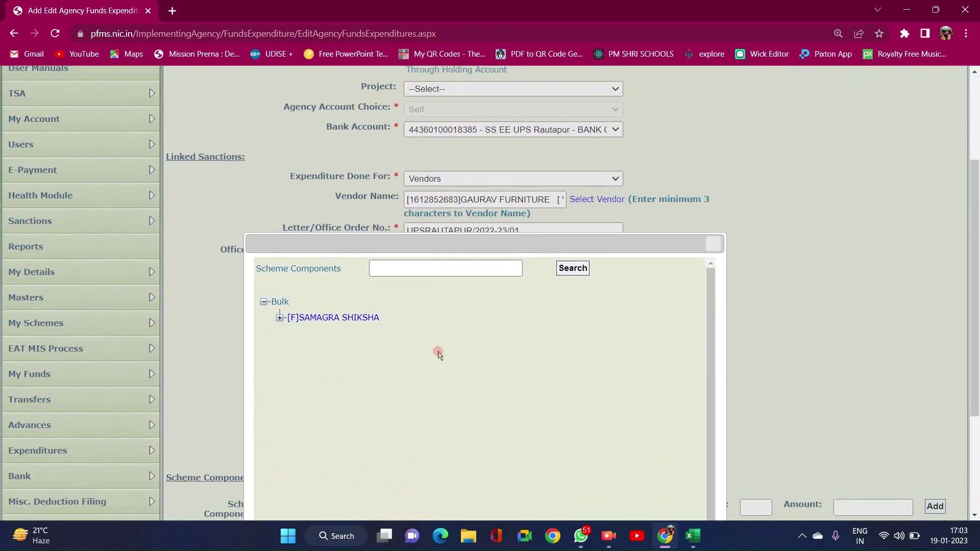
{"action": "scroll", "coordinate": [442, 335], "scroll_direction": "up", "scroll_amount": 3}
{"action": "left_click", "coordinate": [411, 268]}
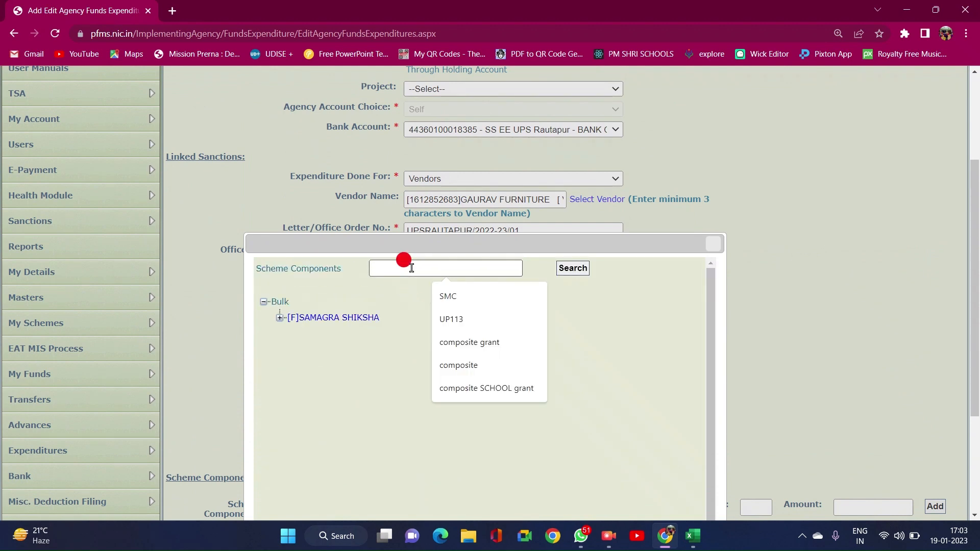
{"action": "left_click", "coordinate": [489, 387]}
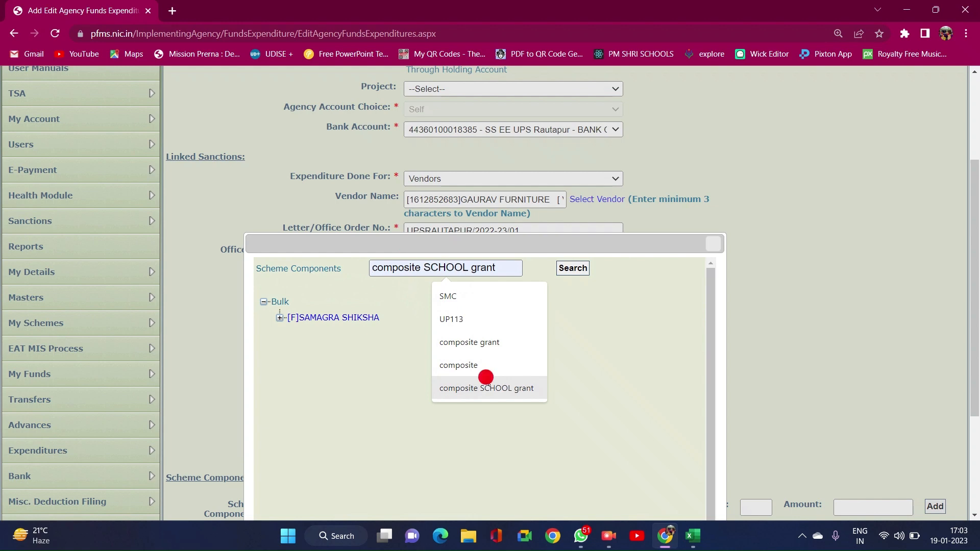
{"action": "left_click", "coordinate": [569, 266]}
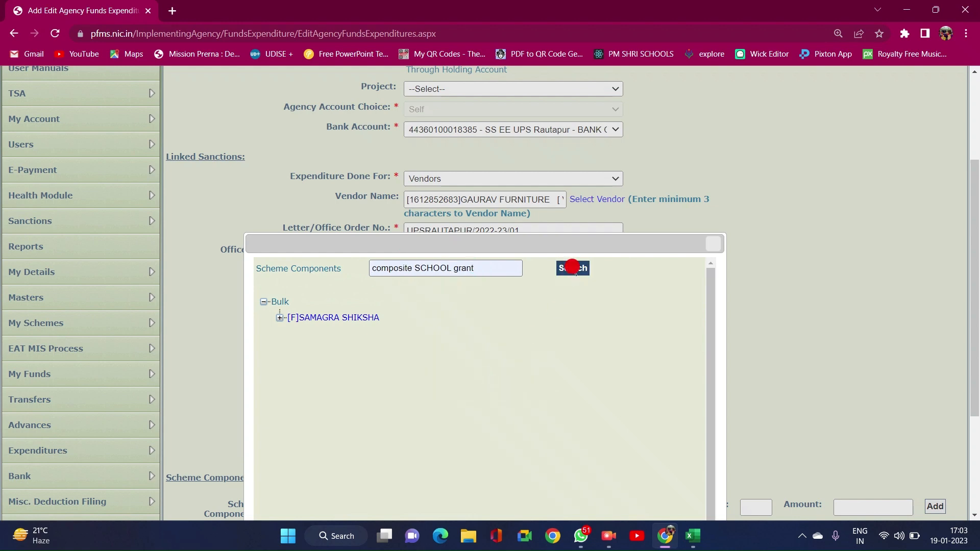
{"action": "scroll", "coordinate": [412, 340], "scroll_direction": "down", "scroll_amount": 3}
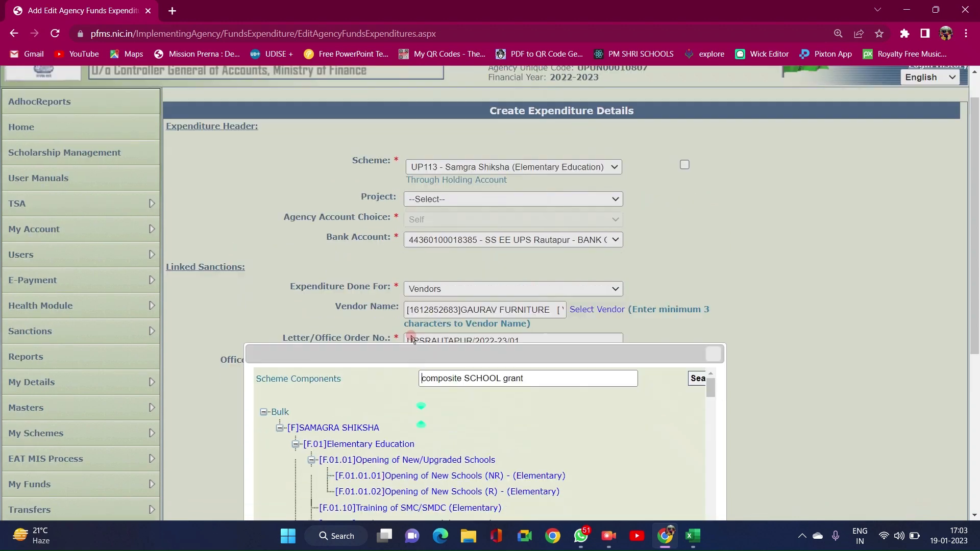
{"action": "scroll", "coordinate": [412, 339], "scroll_direction": "down", "scroll_amount": 10}
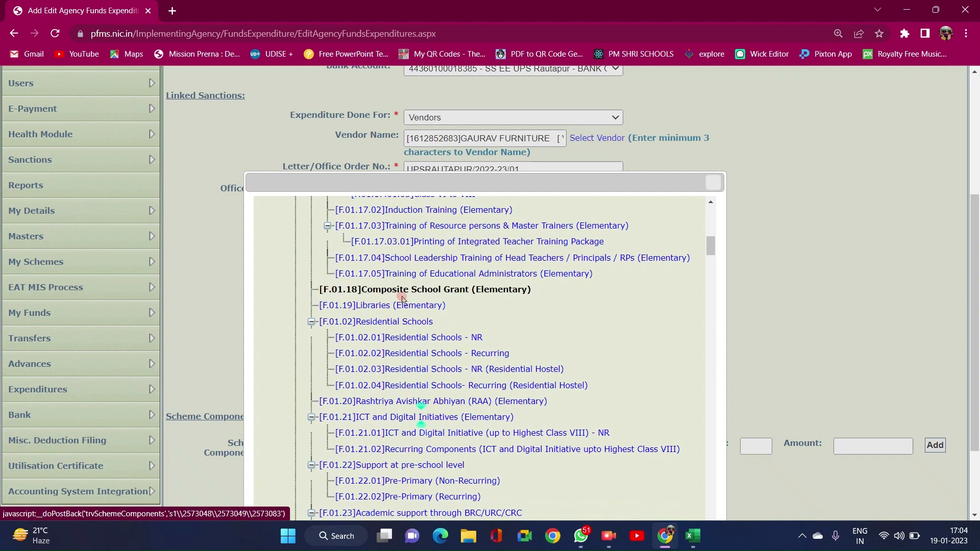
{"action": "left_click", "coordinate": [426, 292]}
{"action": "scroll", "coordinate": [424, 291], "scroll_direction": "down", "scroll_amount": 2}
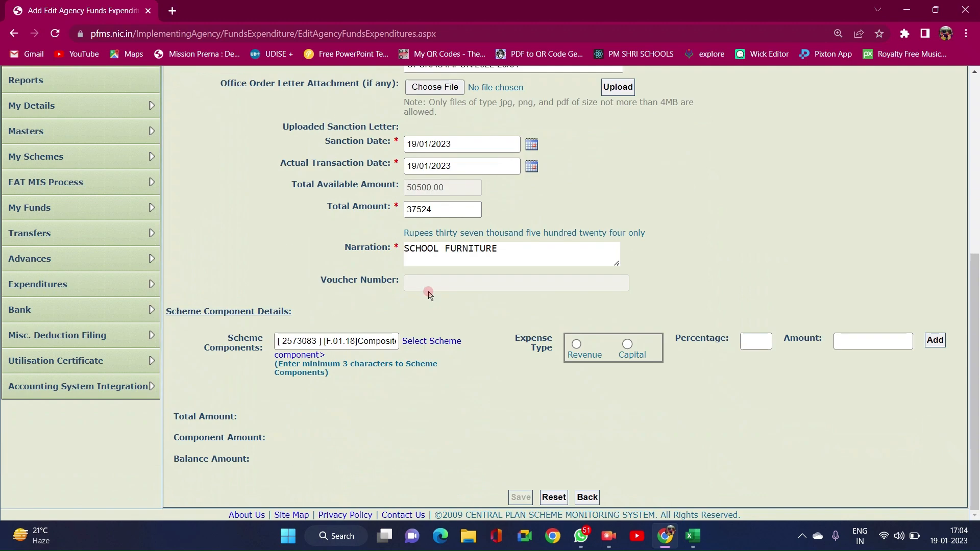
- Add the component line as Revenue at 100 percent, filling amount 37524.00
{"action": "left_click", "coordinate": [577, 345]}
{"action": "left_click", "coordinate": [754, 341]}
{"action": "type", "text": "100"}
{"action": "key", "text": "Tab"}
{"action": "left_click", "coordinate": [786, 378]}
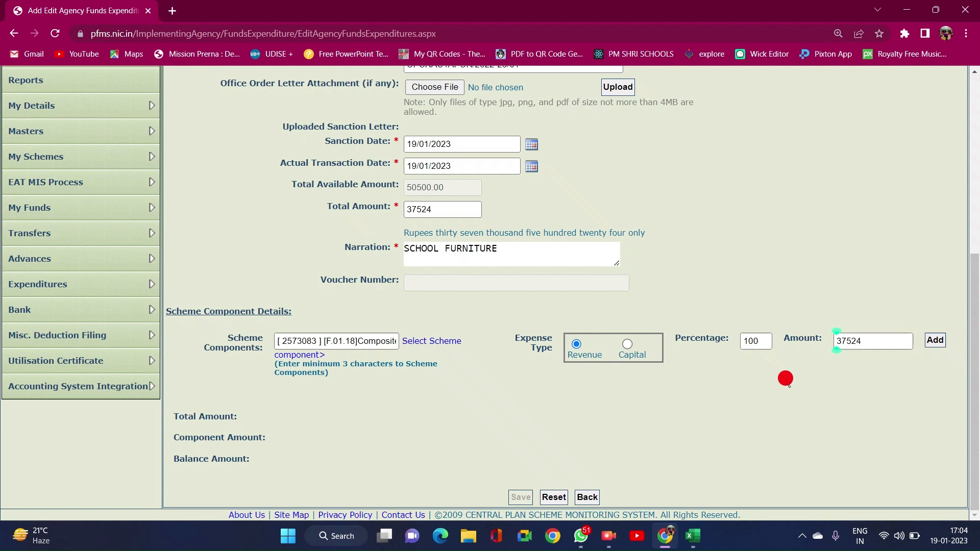
{"action": "left_click", "coordinate": [935, 343]}
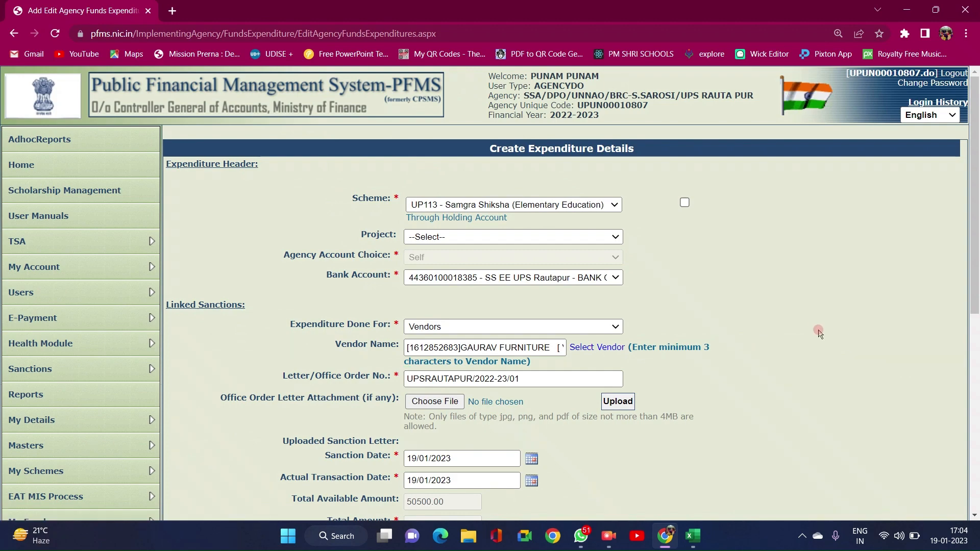
- Save the expenditure to submit it
{"action": "scroll", "coordinate": [815, 333], "scroll_direction": "down", "scroll_amount": 4}
{"action": "scroll", "coordinate": [815, 333], "scroll_direction": "down", "scroll_amount": 3}
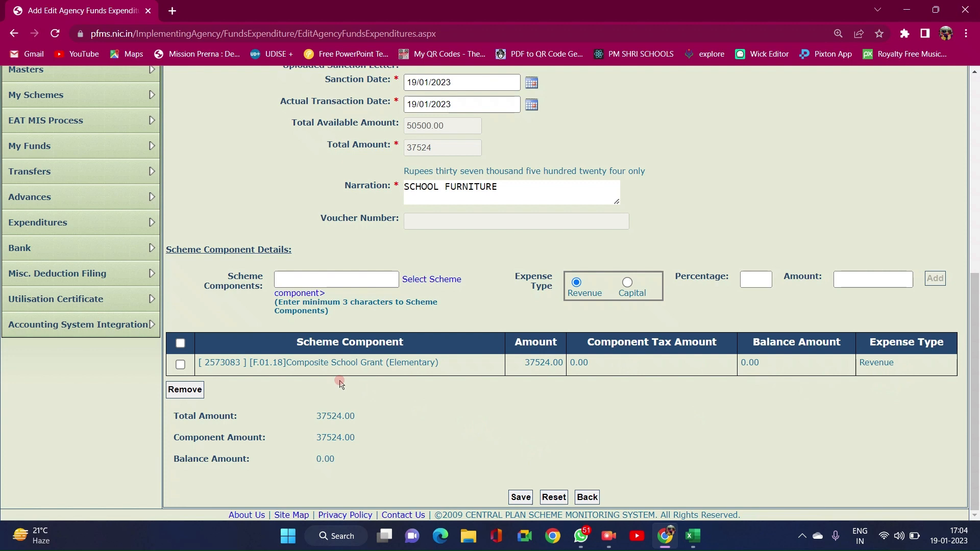
{"action": "left_click", "coordinate": [519, 502]}
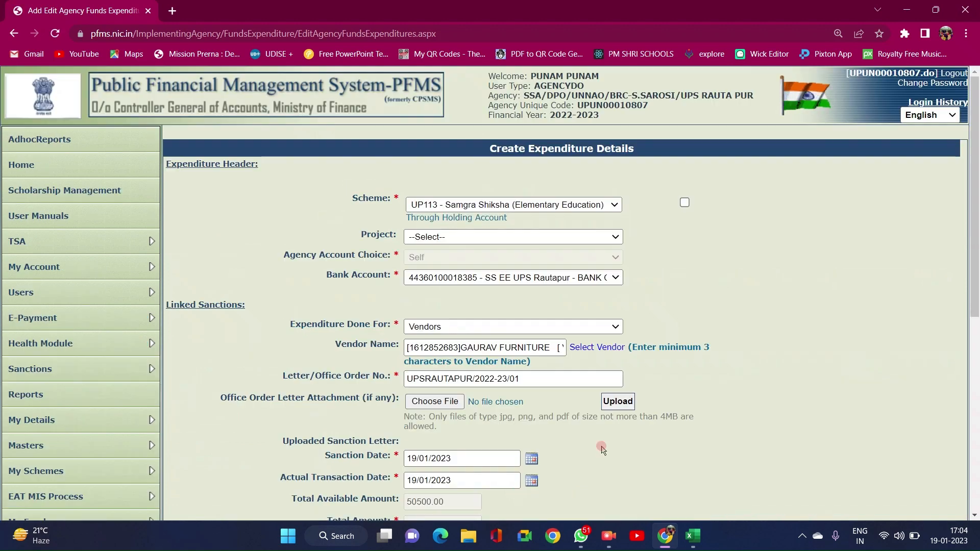
- Change the letter/office order number to UPSRAUTAPUR/2022-23/03 and save, getting voucher BP-2022-23-3
{"action": "scroll", "coordinate": [647, 436], "scroll_direction": "down", "scroll_amount": 10}
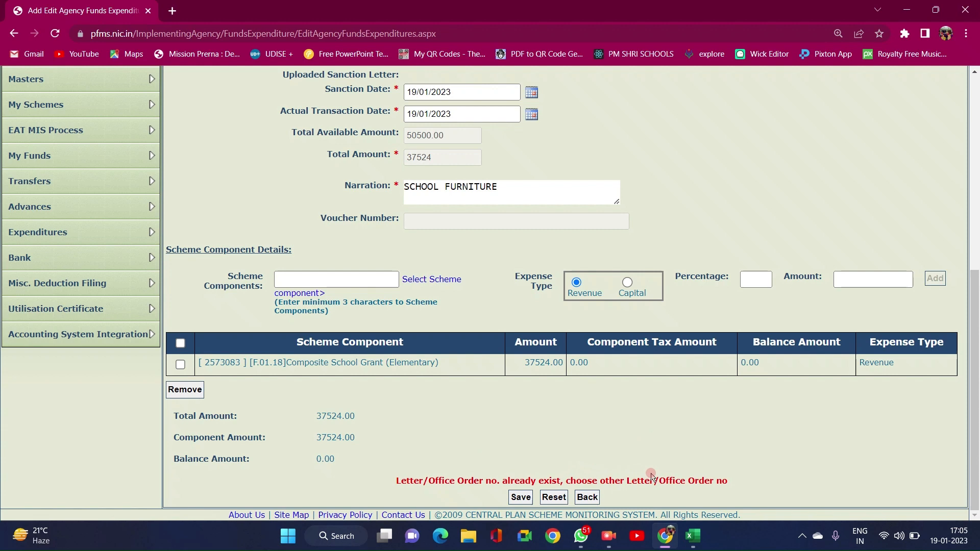
{"action": "scroll", "coordinate": [529, 424], "scroll_direction": "up", "scroll_amount": 3}
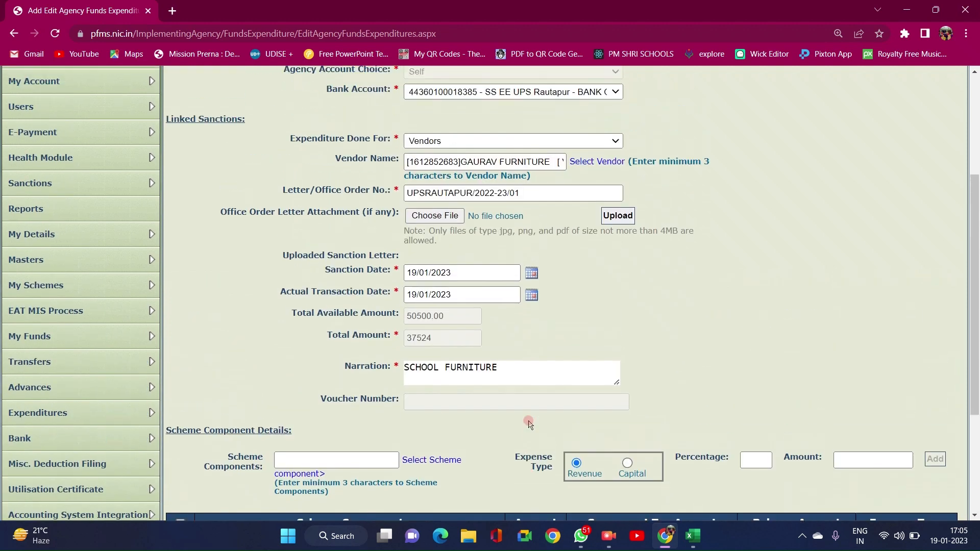
{"action": "scroll", "coordinate": [529, 424], "scroll_direction": "up", "scroll_amount": 2}
{"action": "left_click", "coordinate": [529, 305]}
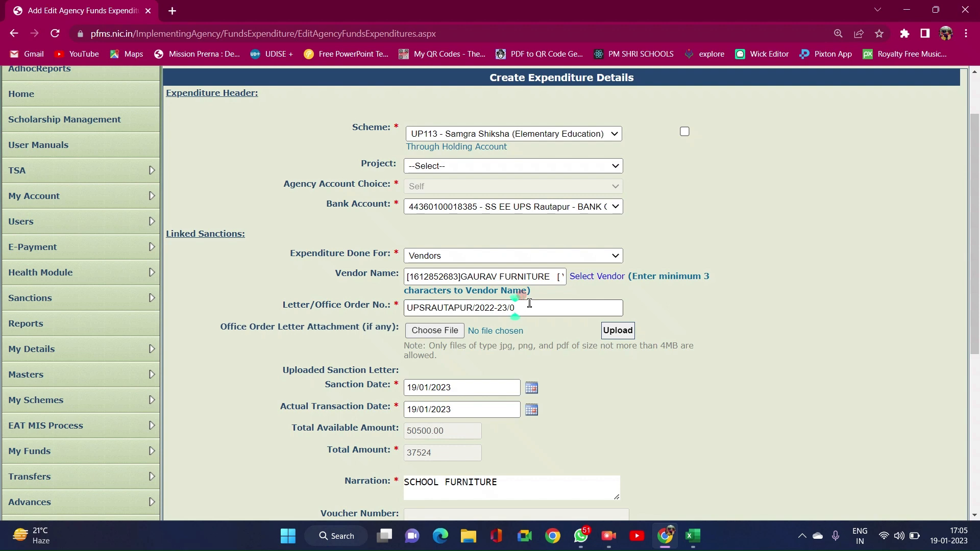
{"action": "scroll", "coordinate": [529, 303], "scroll_direction": "down", "scroll_amount": 6}
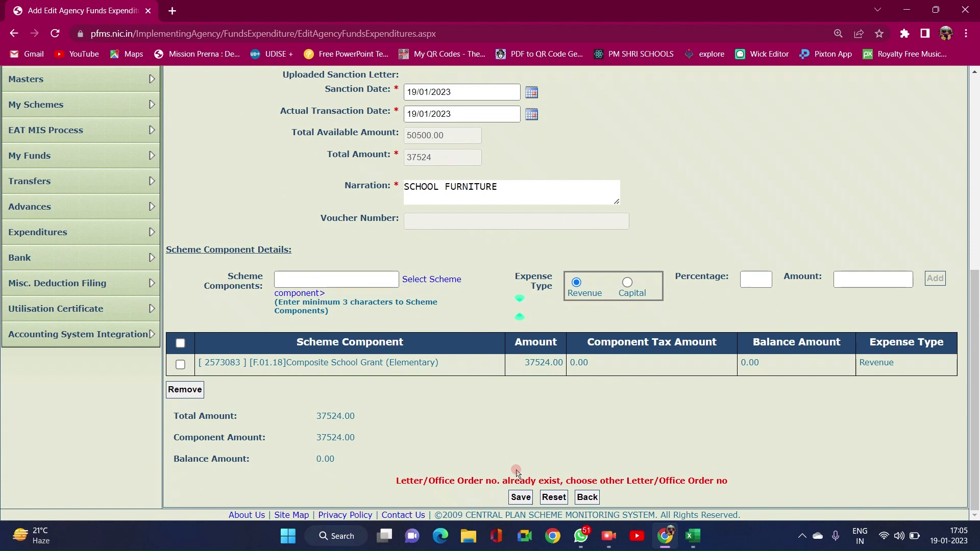
{"action": "left_click", "coordinate": [518, 505]}
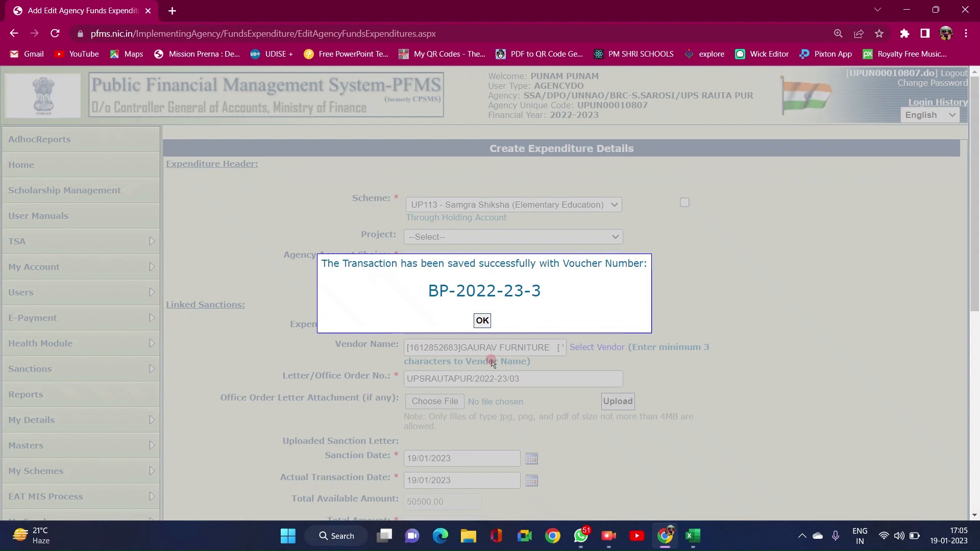
- Acknowledge the voucher message and proceed to GAURAV FURNITURE's 37524.00 payee details
{"action": "left_click", "coordinate": [483, 321]}
{"action": "scroll", "coordinate": [598, 364], "scroll_direction": "down", "scroll_amount": 5}
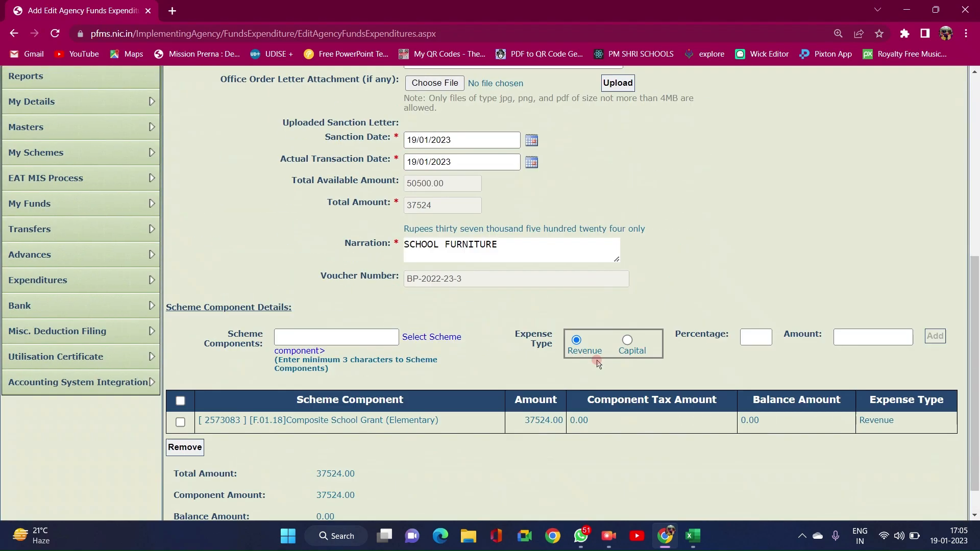
{"action": "scroll", "coordinate": [599, 363], "scroll_direction": "down", "scroll_amount": 2}
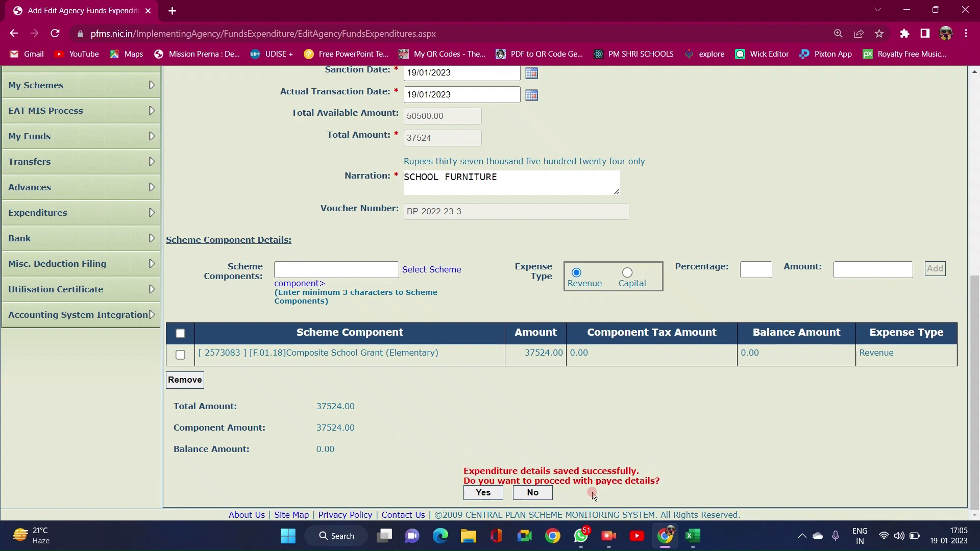
{"action": "left_click", "coordinate": [483, 493]}
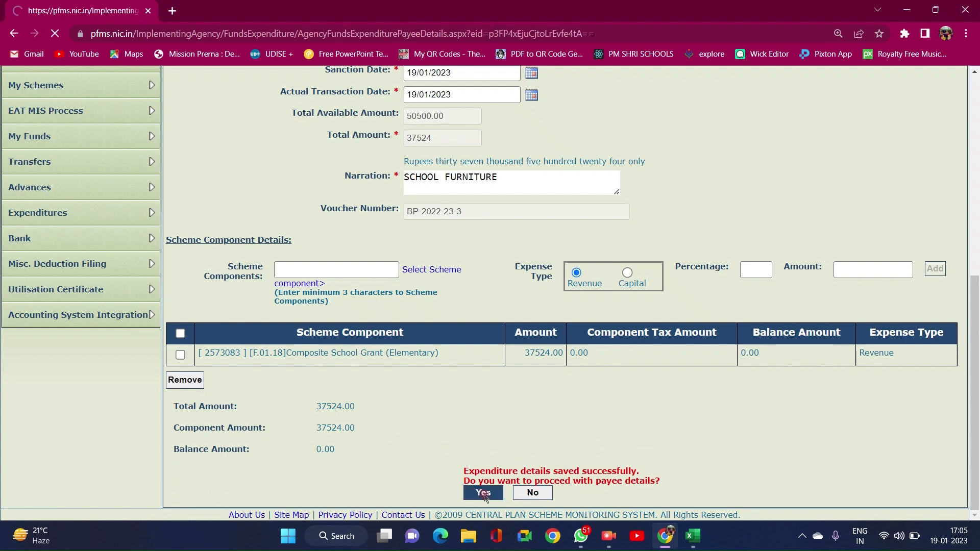
{"action": "scroll", "coordinate": [494, 365], "scroll_direction": "down", "scroll_amount": 5}
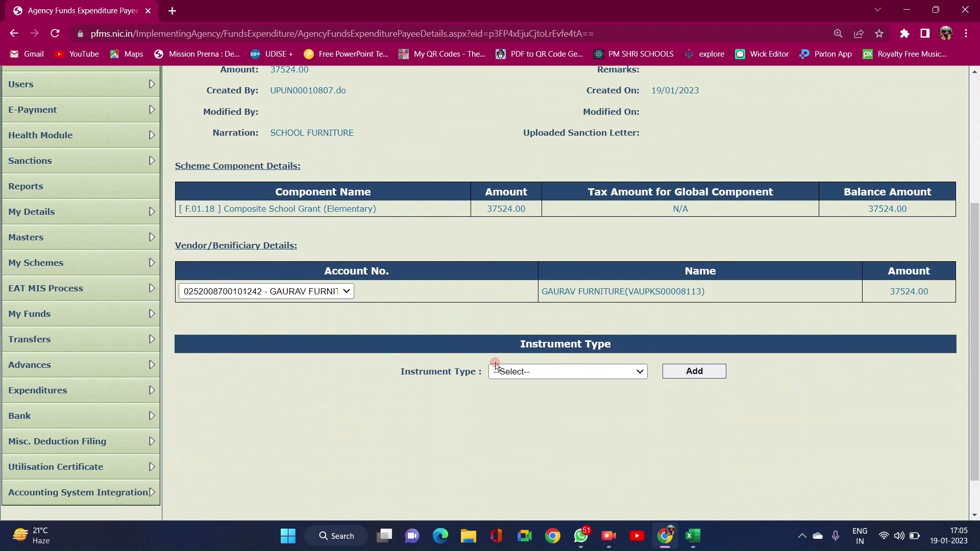
- Add an EPaymentUsingPrintAdvice instrument for GAURAV FURNITURES at 37524.00
{"action": "scroll", "coordinate": [383, 362], "scroll_direction": "up", "scroll_amount": 3}
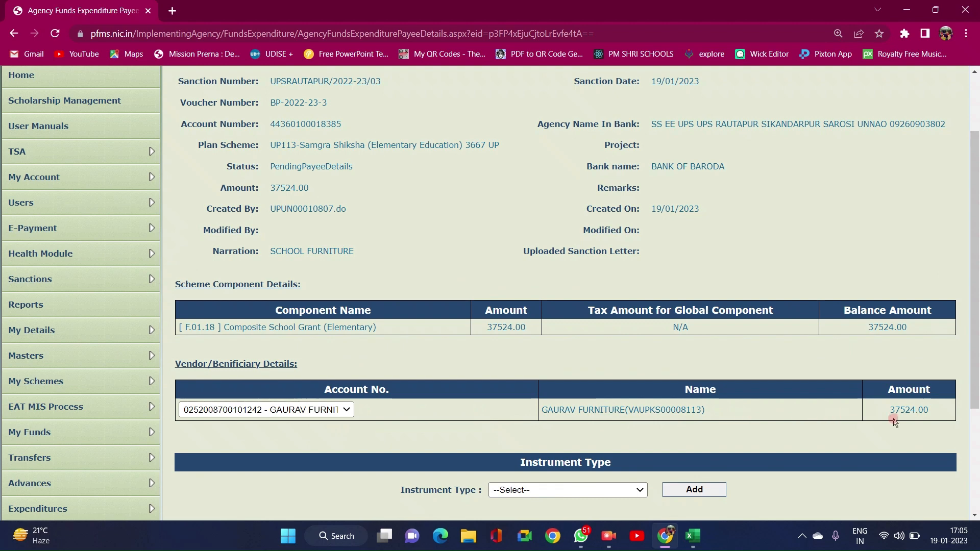
{"action": "scroll", "coordinate": [560, 458], "scroll_direction": "down", "scroll_amount": 2}
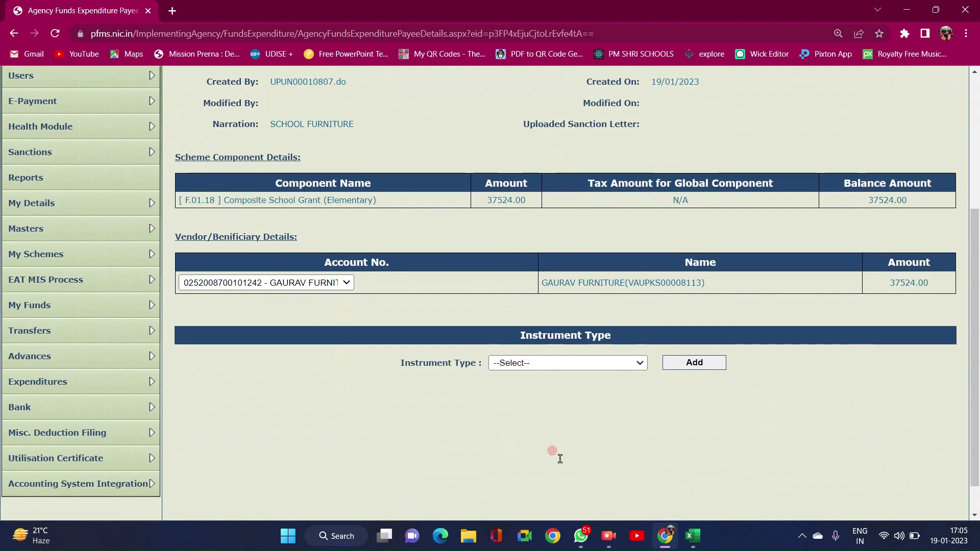
{"action": "left_click", "coordinate": [520, 360]}
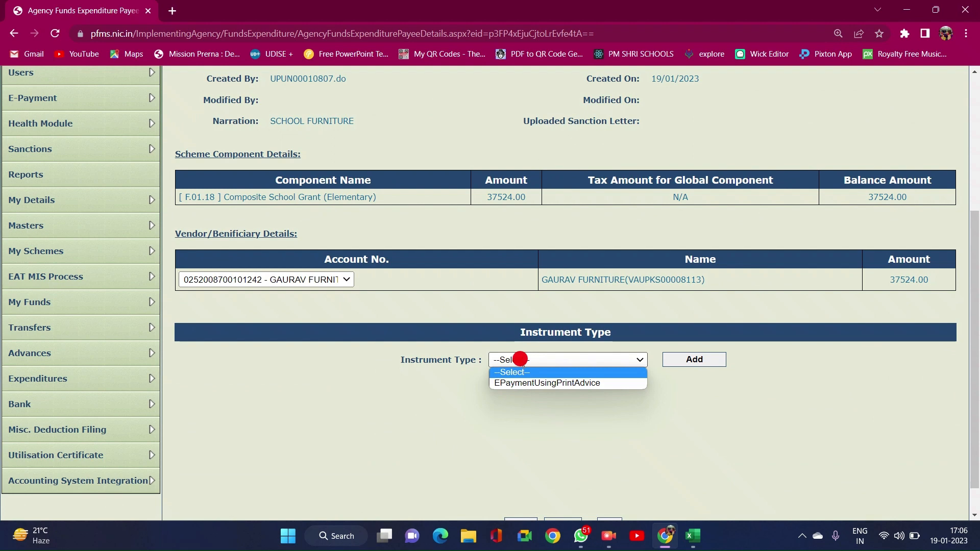
{"action": "left_click", "coordinate": [554, 385]}
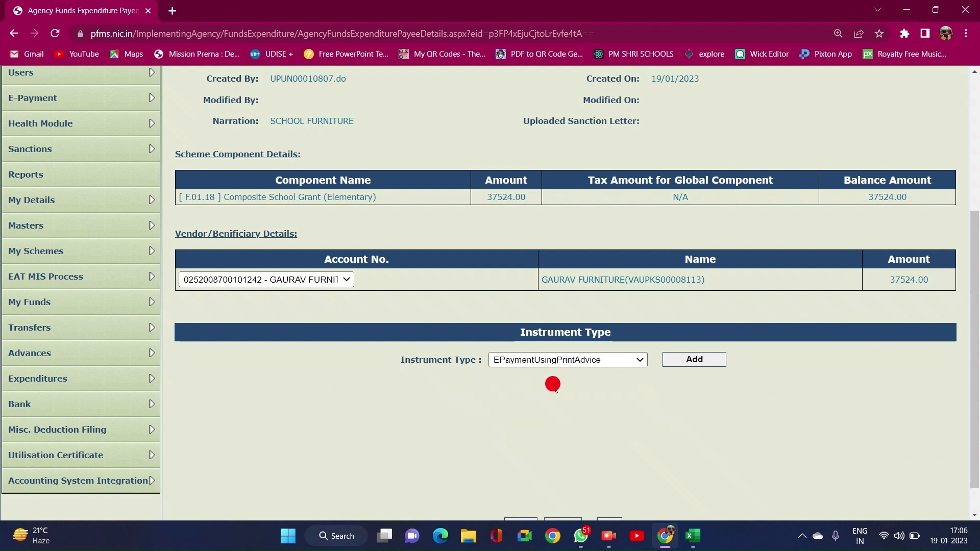
{"action": "left_click", "coordinate": [681, 355]}
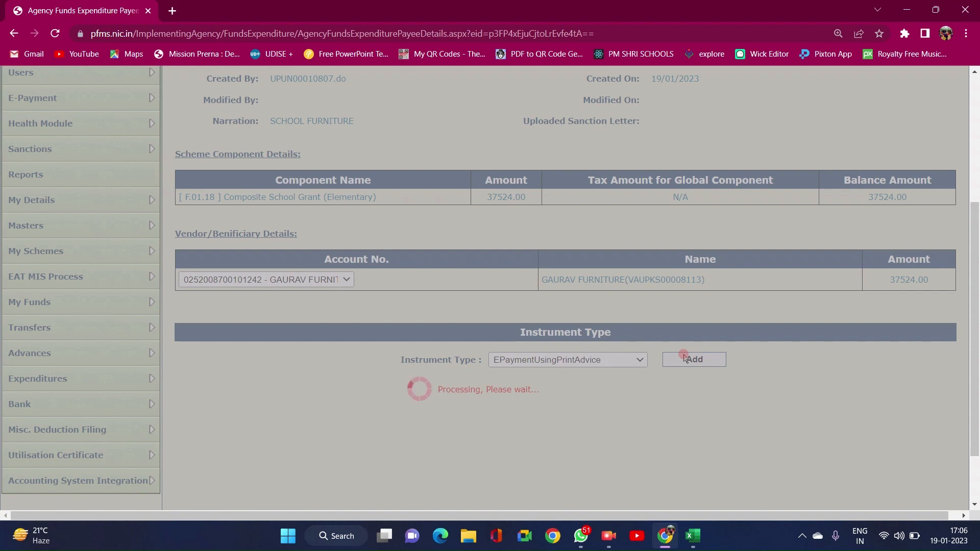
{"action": "scroll", "coordinate": [604, 398], "scroll_direction": "down", "scroll_amount": 2}
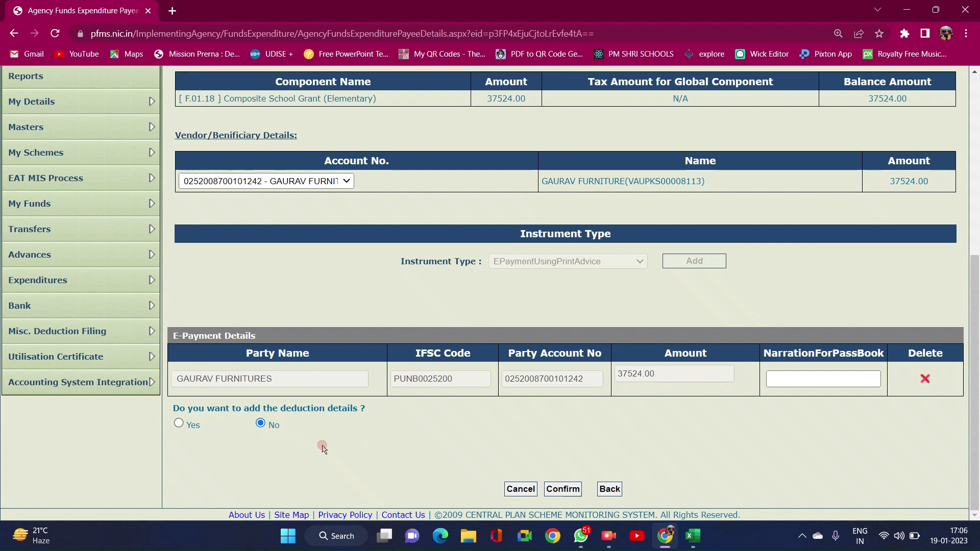
- Keep deductions at No and confirm the GAURAV FURNITURES e-payment details of 37524.00
{"action": "left_click", "coordinate": [567, 488]}
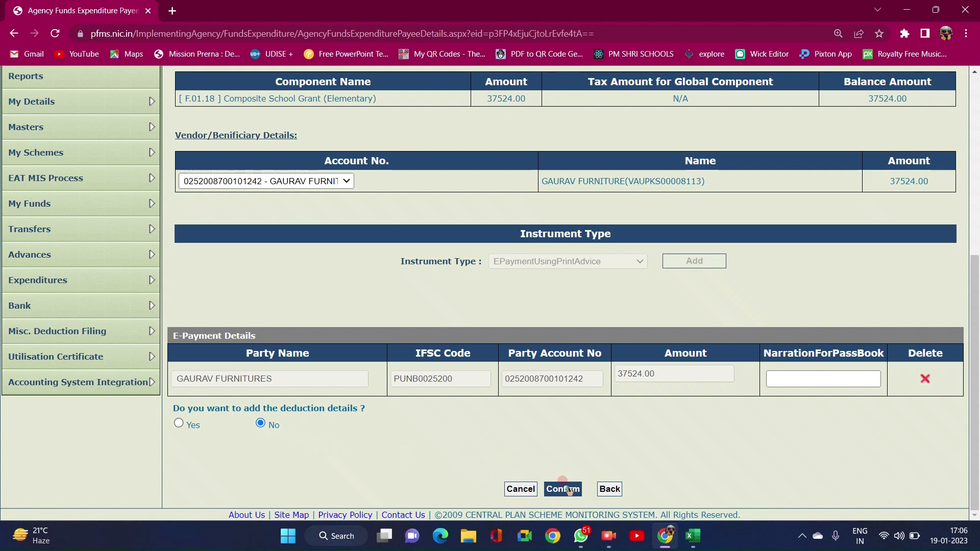
{"action": "left_click", "coordinate": [568, 489]}
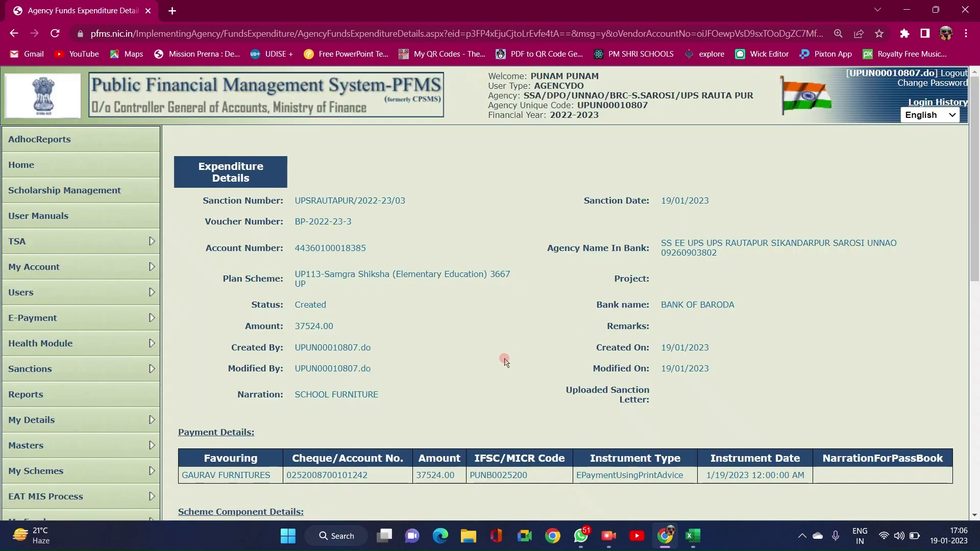
{"action": "scroll", "coordinate": [505, 362], "scroll_direction": "down", "scroll_amount": 5}
{"action": "scroll", "coordinate": [506, 362], "scroll_direction": "down", "scroll_amount": 3}
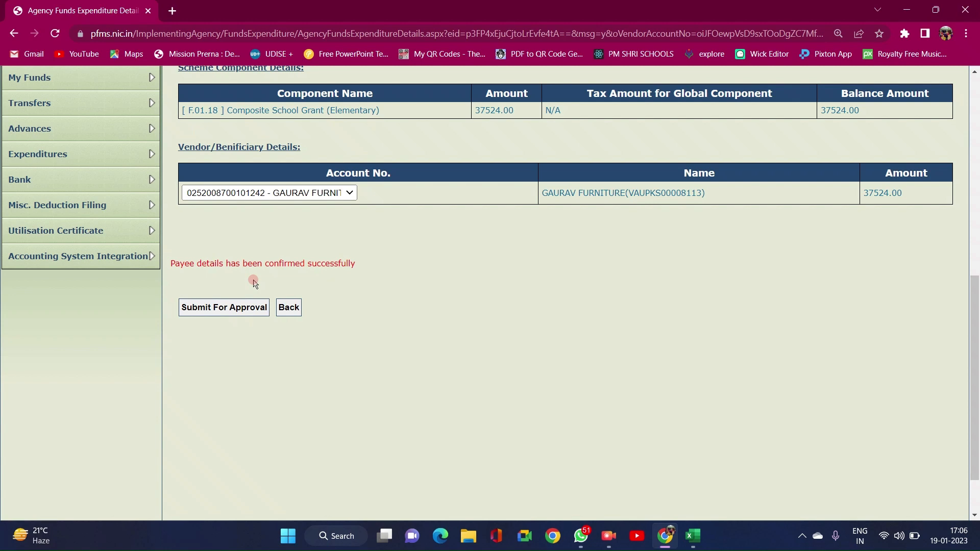
- Send the 37524.00 GAURAV FURNITURES expenditure for approval and return to the page top
{"action": "left_click", "coordinate": [218, 313]}
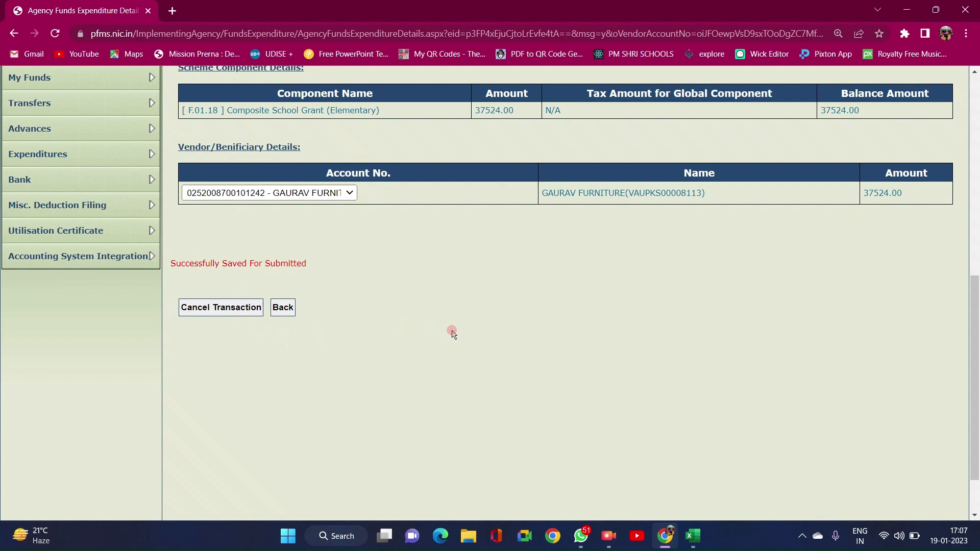
{"action": "scroll", "coordinate": [452, 333], "scroll_direction": "up", "scroll_amount": 8}
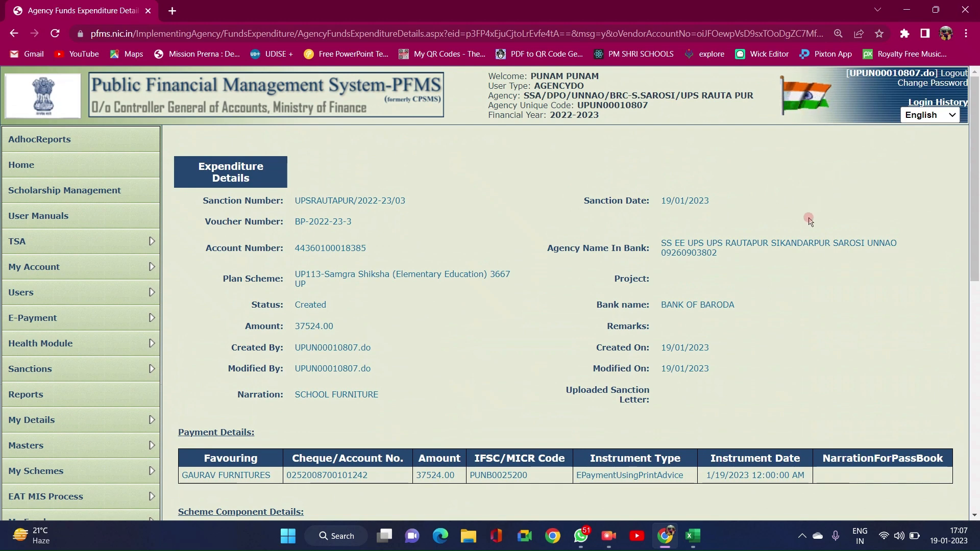
- Log out, sign in with the approver username, and let Chrome save the login
{"action": "left_click", "coordinate": [957, 74]}
{"action": "left_click", "coordinate": [759, 274]}
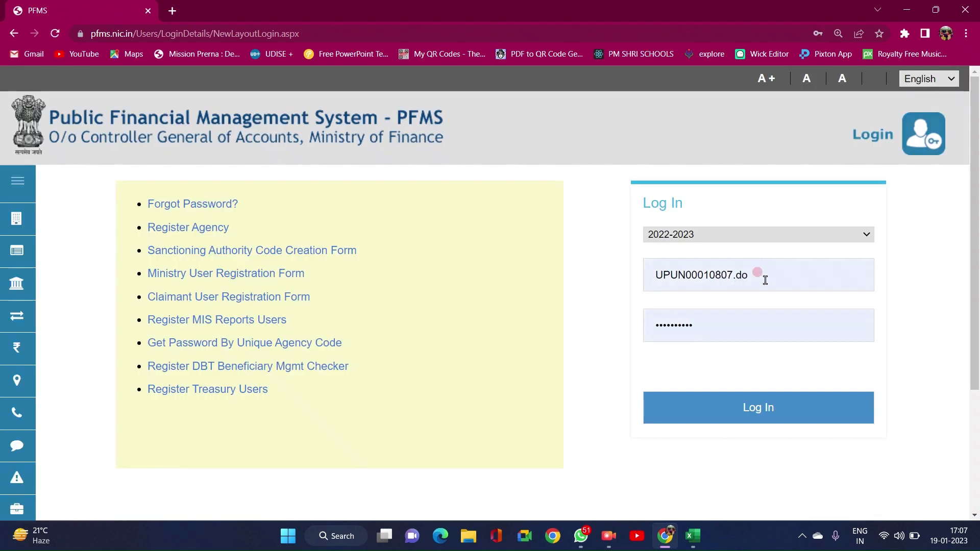
{"action": "key", "text": "BackSpace"}
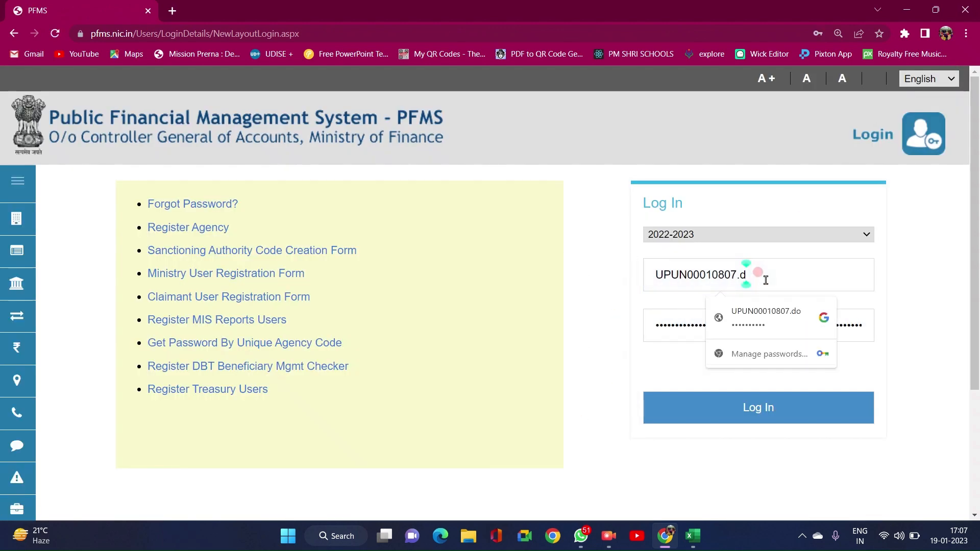
{"action": "type", "text": "a"}
{"action": "left_click", "coordinate": [718, 413]}
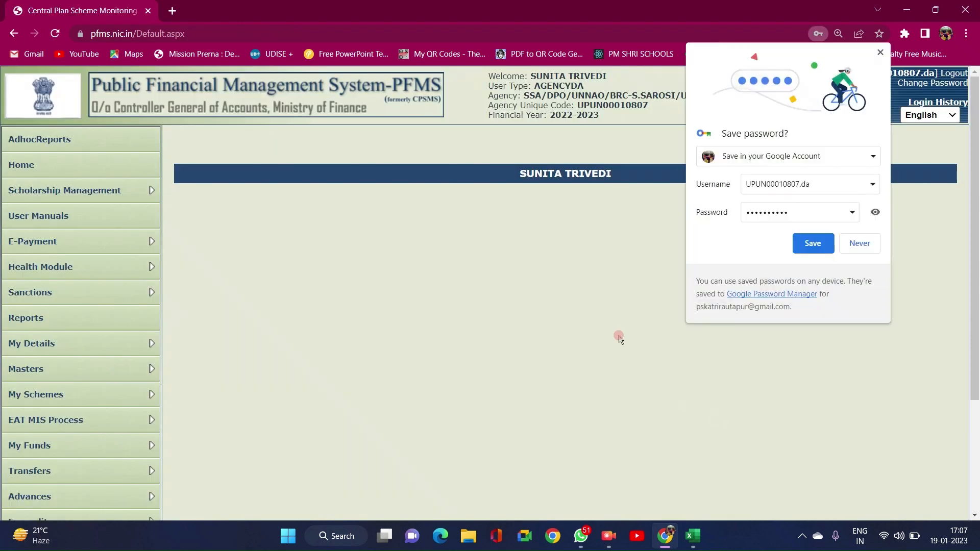
{"action": "left_click", "coordinate": [814, 244]}
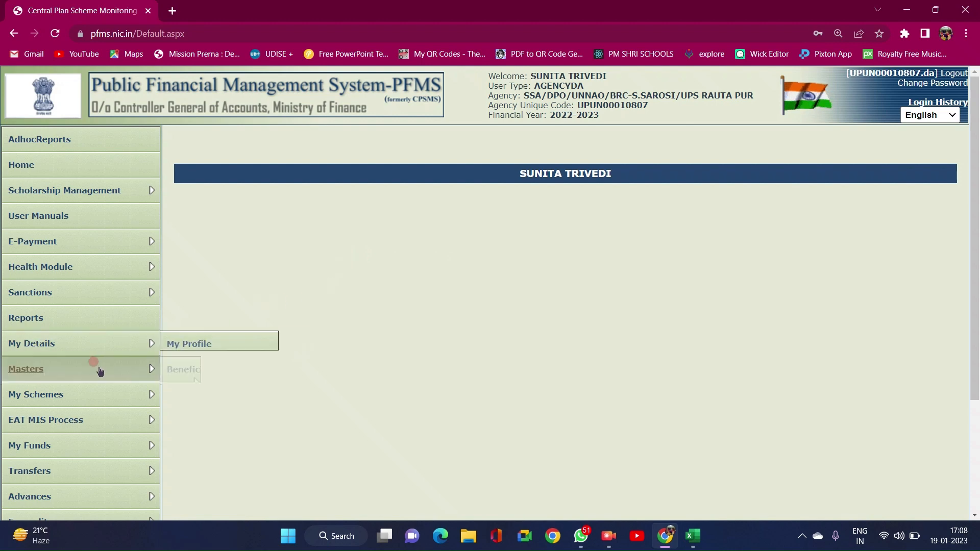
- Search Expenditures > Approve for submitted entries under the UP113 Samagra Shiksha scheme
{"action": "scroll", "coordinate": [100, 372], "scroll_direction": "down", "scroll_amount": 2}
{"action": "scroll", "coordinate": [100, 372], "scroll_direction": "down", "scroll_amount": 1}
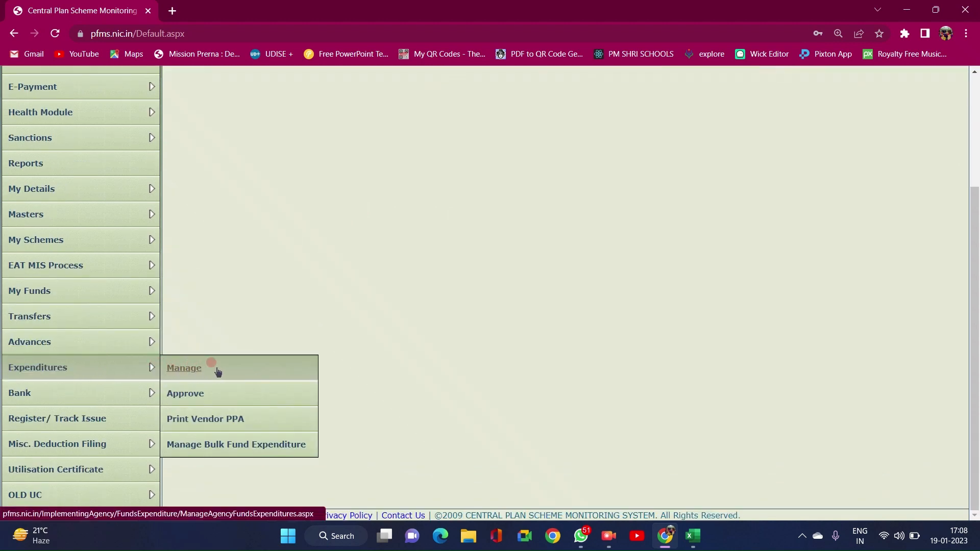
{"action": "left_click", "coordinate": [196, 399]}
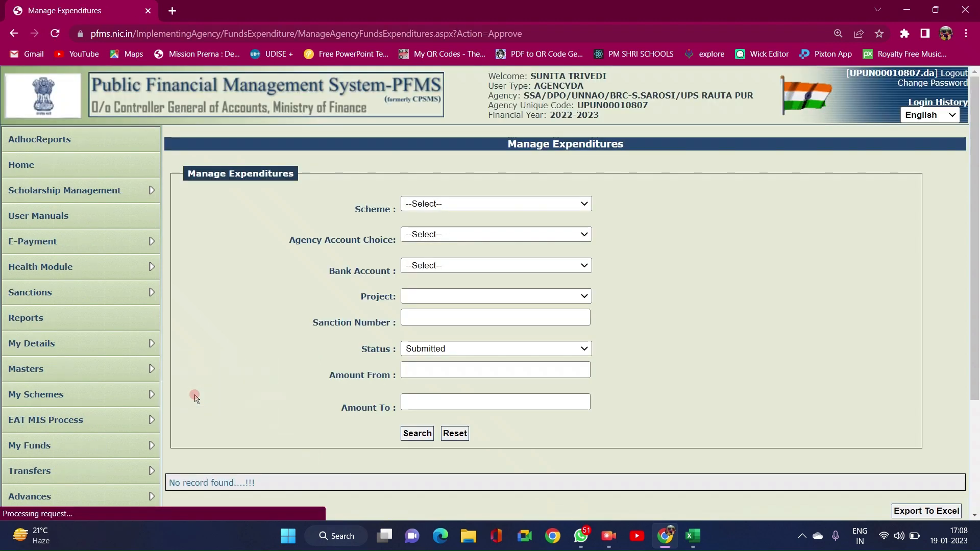
{"action": "left_click", "coordinate": [459, 204]}
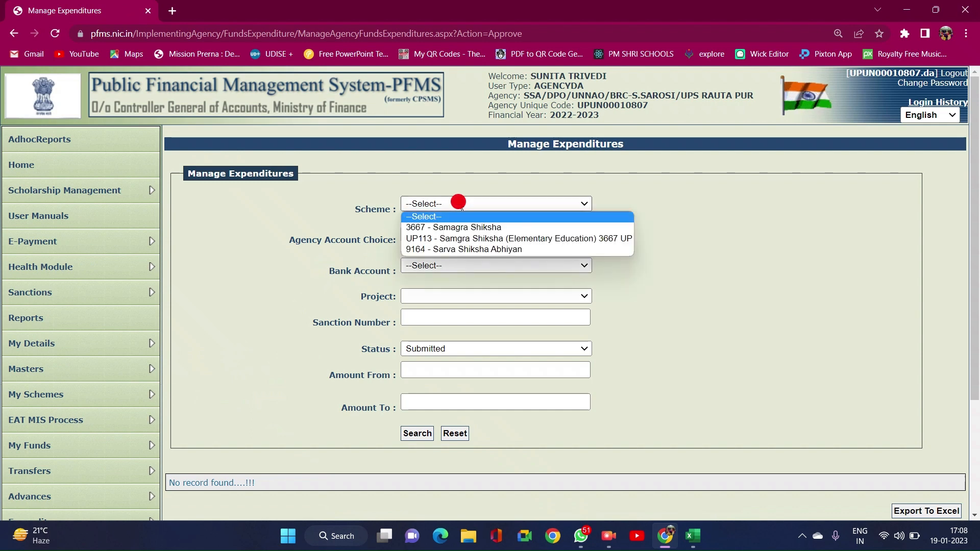
{"action": "left_click", "coordinate": [454, 239]}
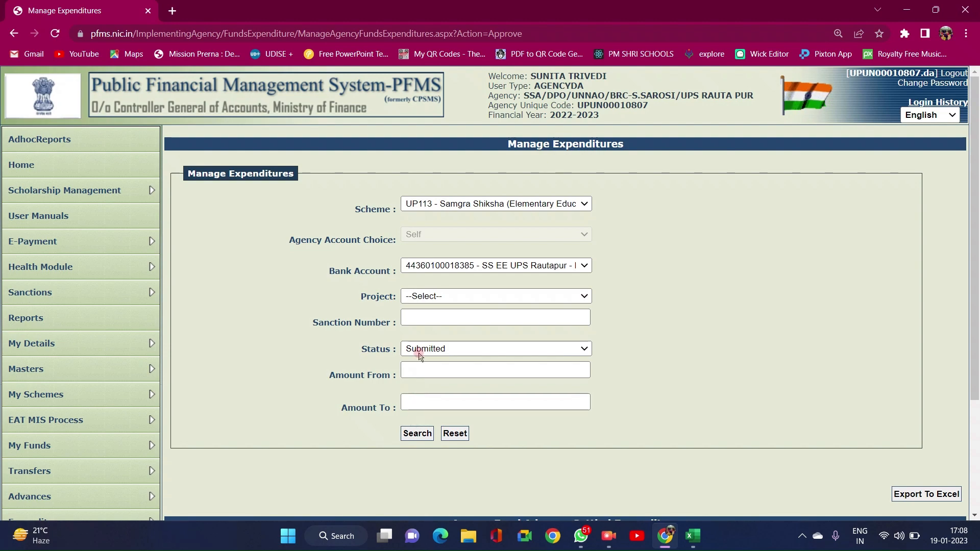
{"action": "left_click", "coordinate": [421, 433]}
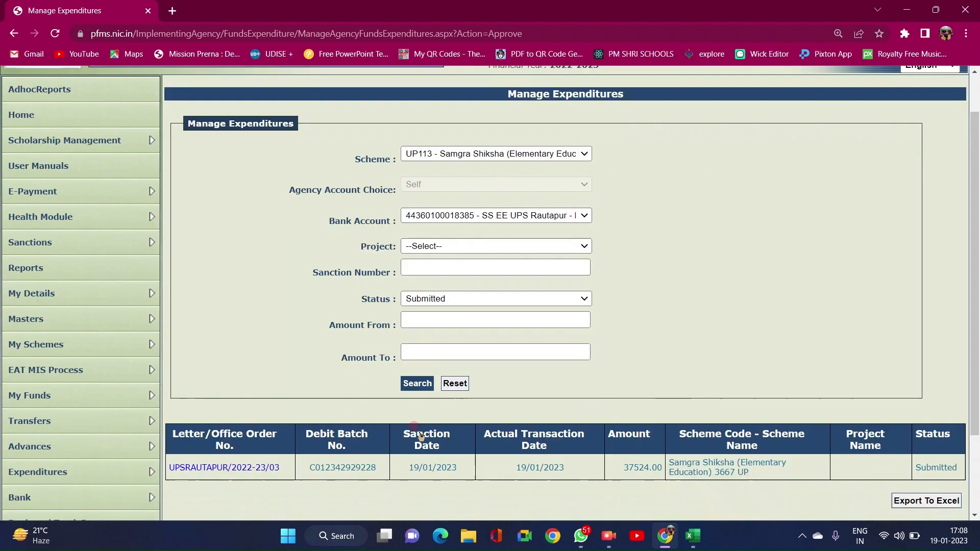
{"action": "scroll", "coordinate": [366, 417], "scroll_direction": "down", "scroll_amount": 3}
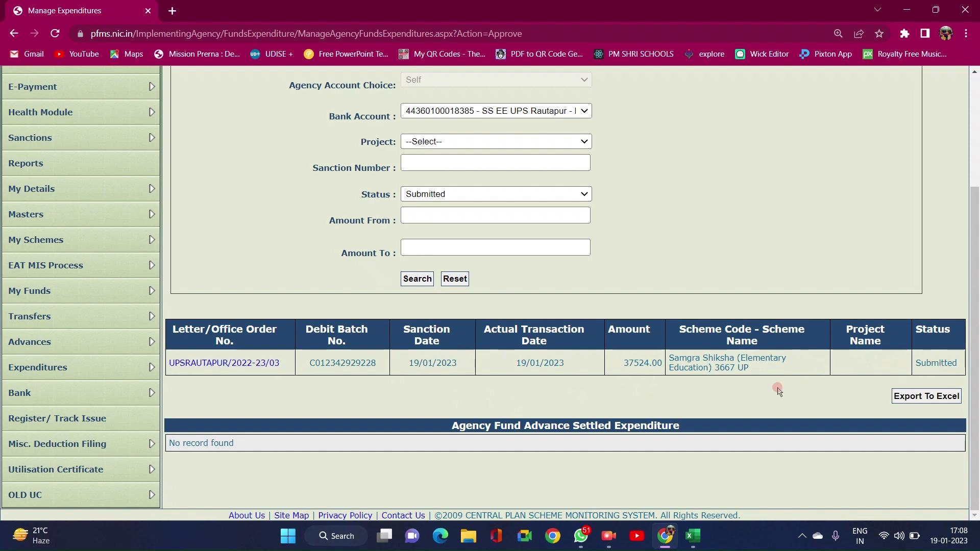
- Open the UPSRAUTAPUR/2022-23/03 expenditure's details and scroll to the Approve/Reject button
{"action": "left_click", "coordinate": [220, 363]}
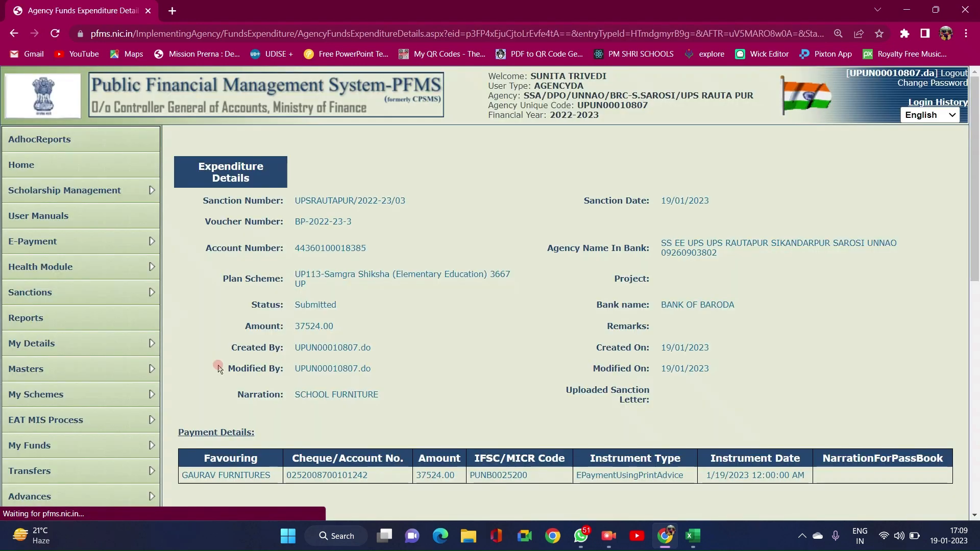
{"action": "scroll", "coordinate": [353, 371], "scroll_direction": "down", "scroll_amount": 5}
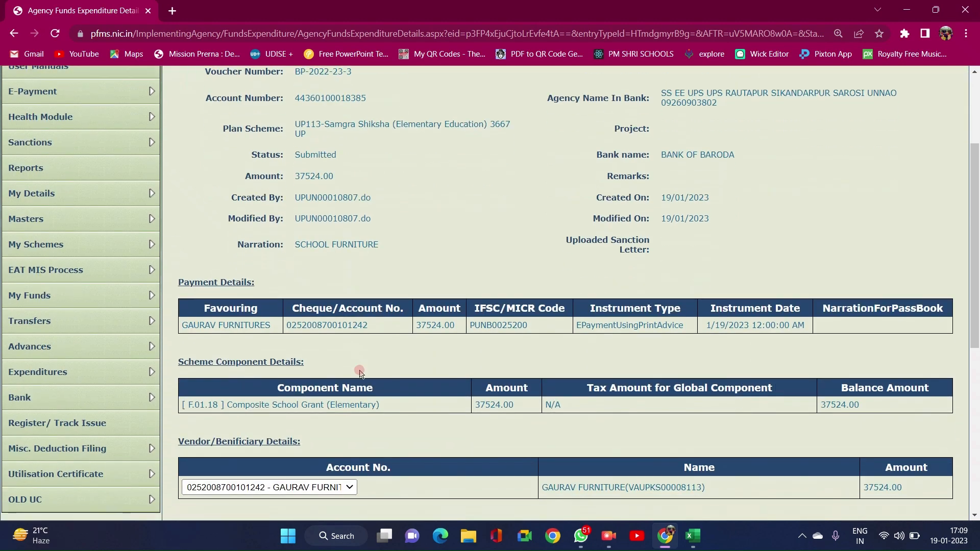
{"action": "scroll", "coordinate": [361, 374], "scroll_direction": "down", "scroll_amount": 1}
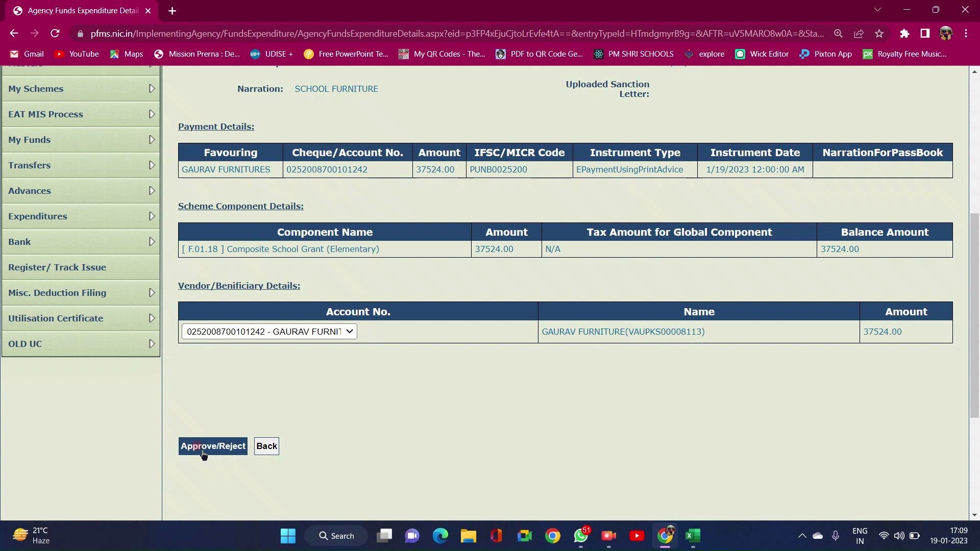
- Approve the expenditure with the remark 'approve' and accept the payment processing notice
{"action": "left_click", "coordinate": [204, 452]}
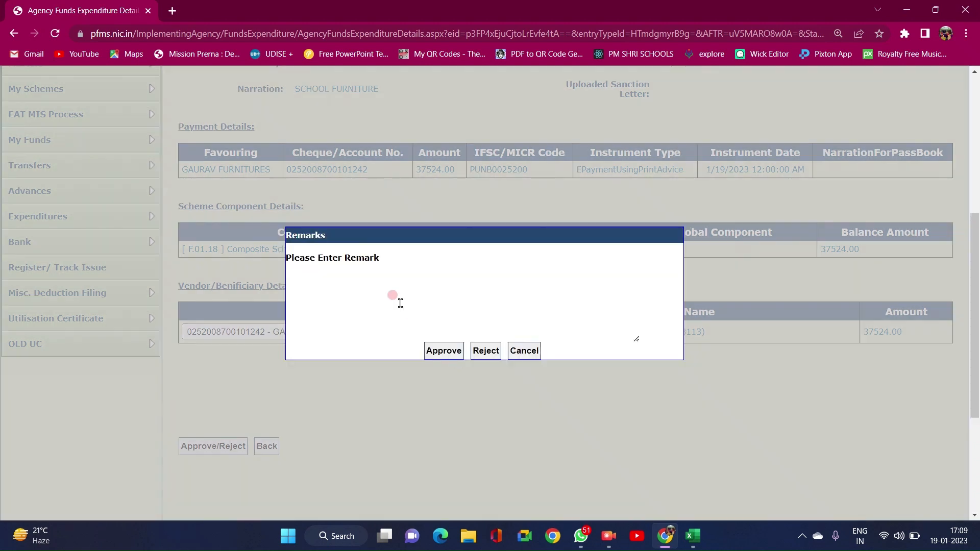
{"action": "left_click", "coordinate": [394, 291]}
{"action": "type", "text": "approve"}
{"action": "left_click", "coordinate": [447, 351]}
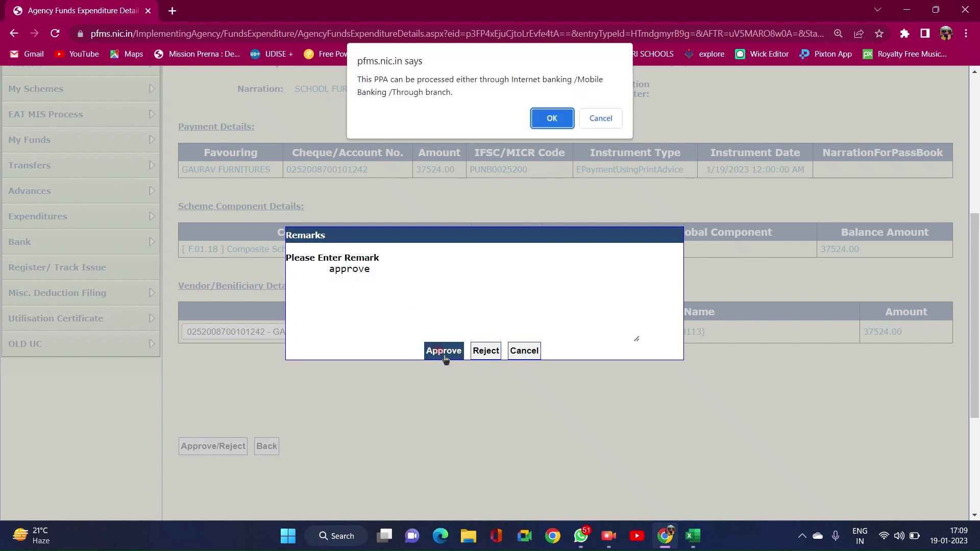
{"action": "left_click", "coordinate": [545, 119]}
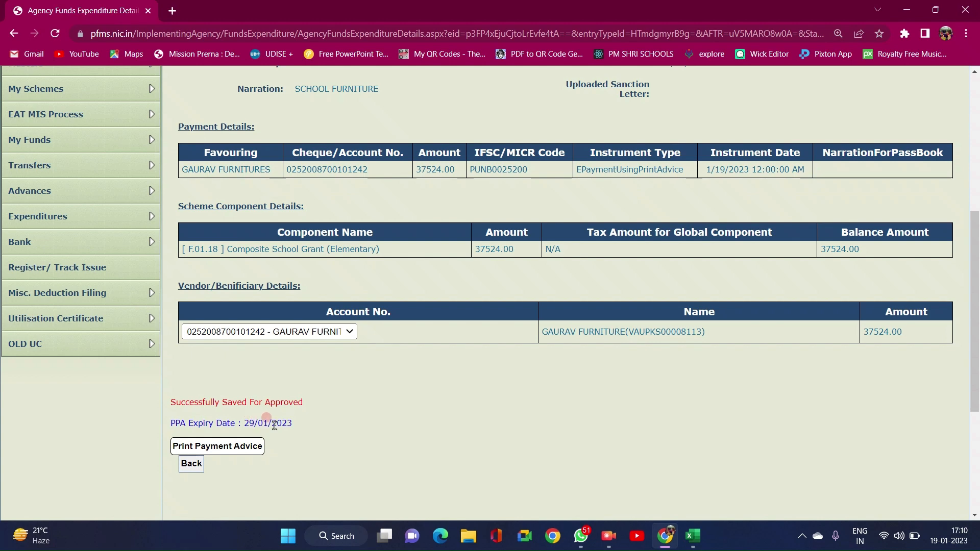
- Generate the 2-page Print Payment Advice, dismiss the validity notice, and save it as PDF
{"action": "left_click", "coordinate": [243, 447]}
{"action": "left_click", "coordinate": [243, 447]}
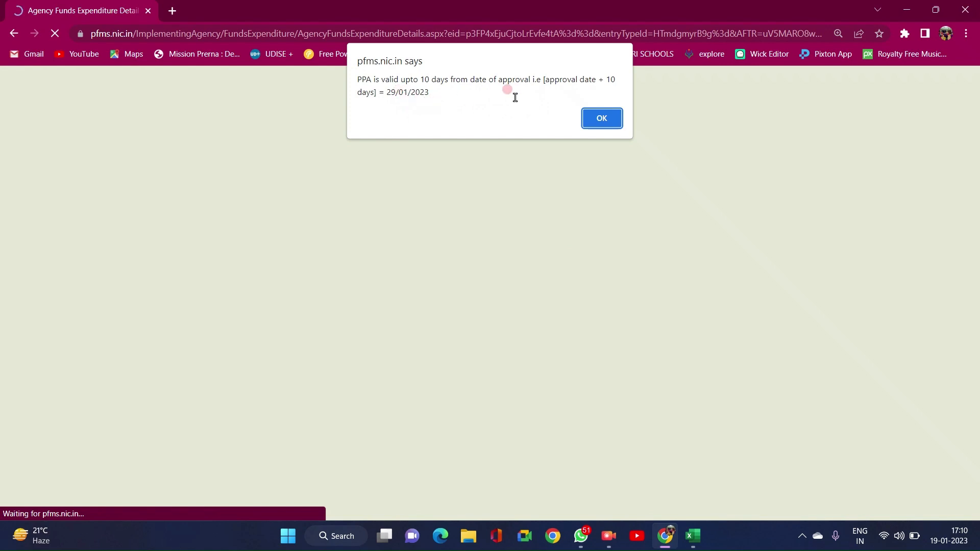
{"action": "left_click", "coordinate": [601, 118]}
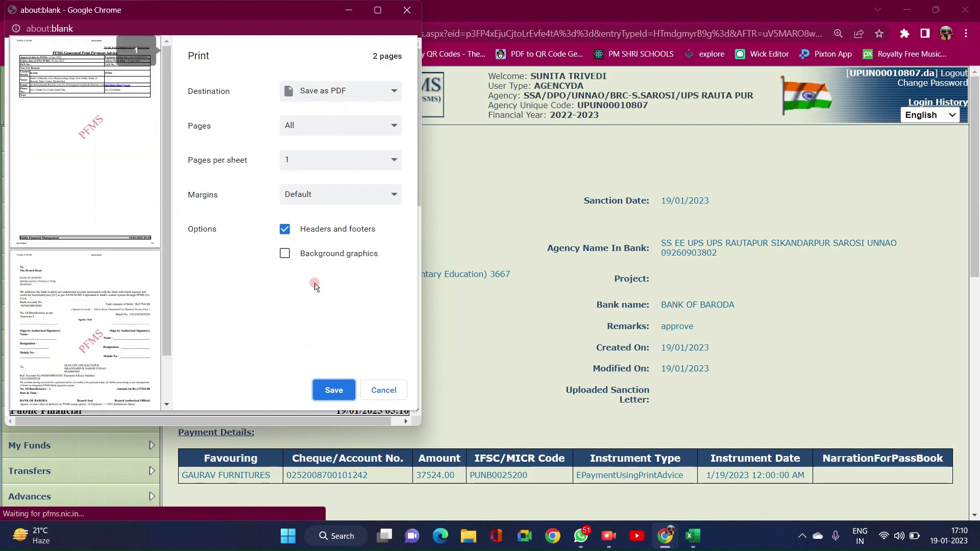
{"action": "left_click", "coordinate": [332, 389]}
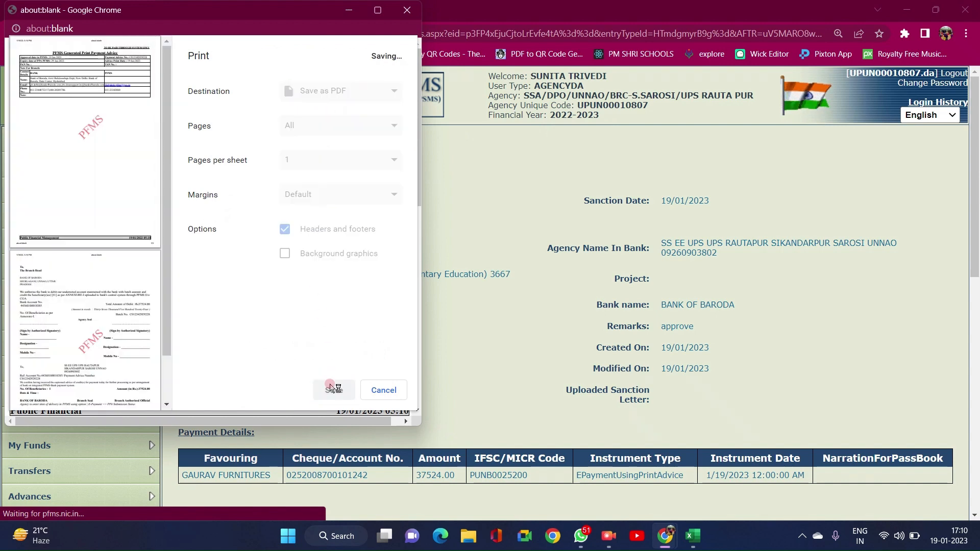